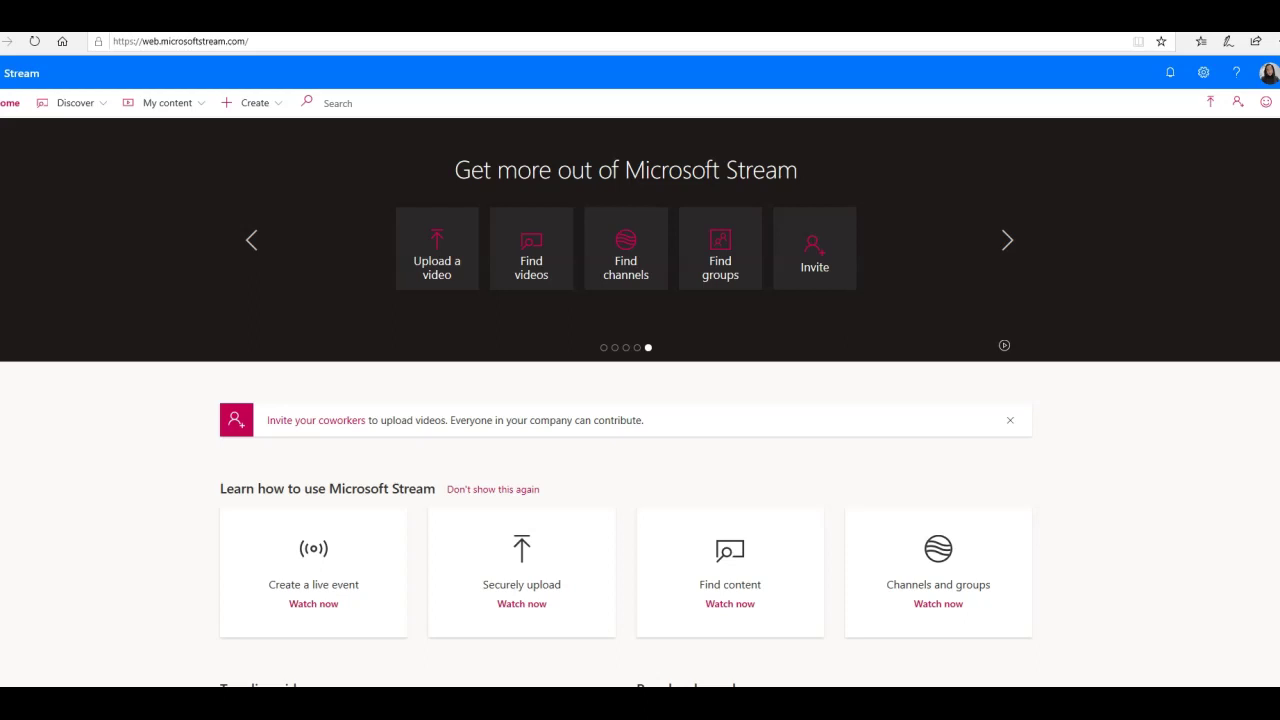
# Step: Open the Sample video from your own uploaded videos in Stream and start playing it
pyautogui.click(166, 112)
pyautogui.click(145, 133)
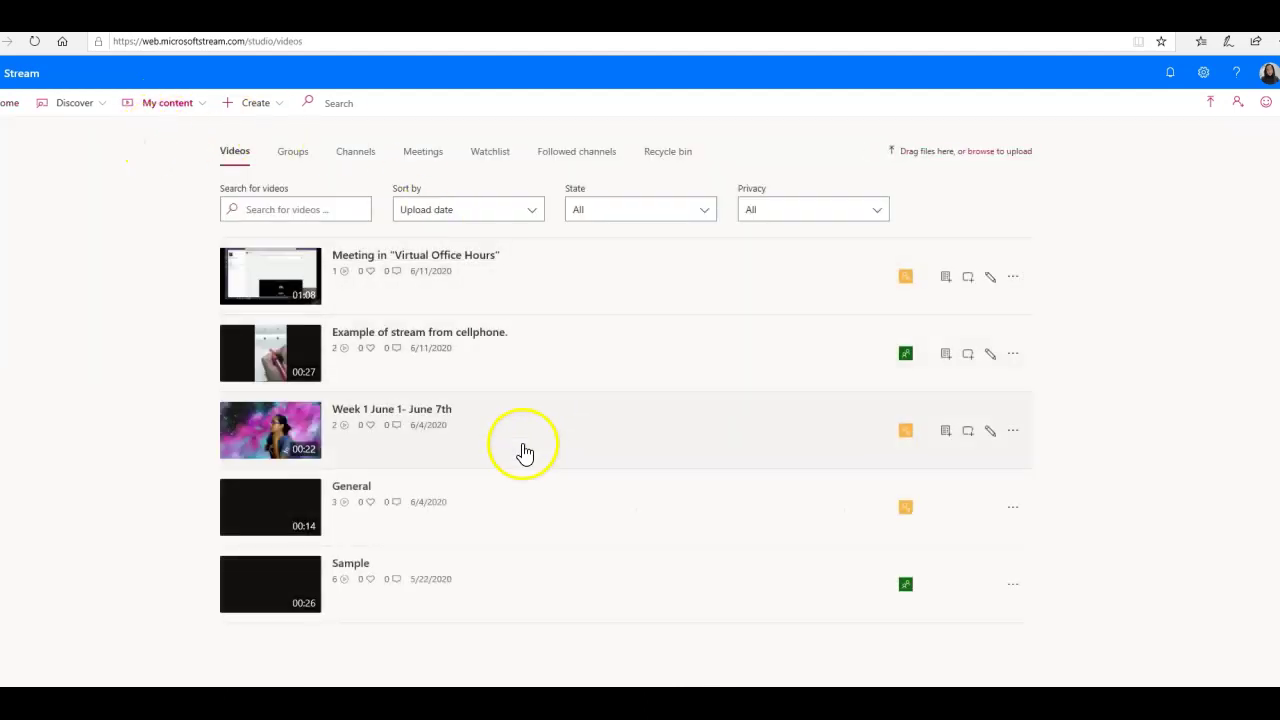
pyautogui.click(347, 570)
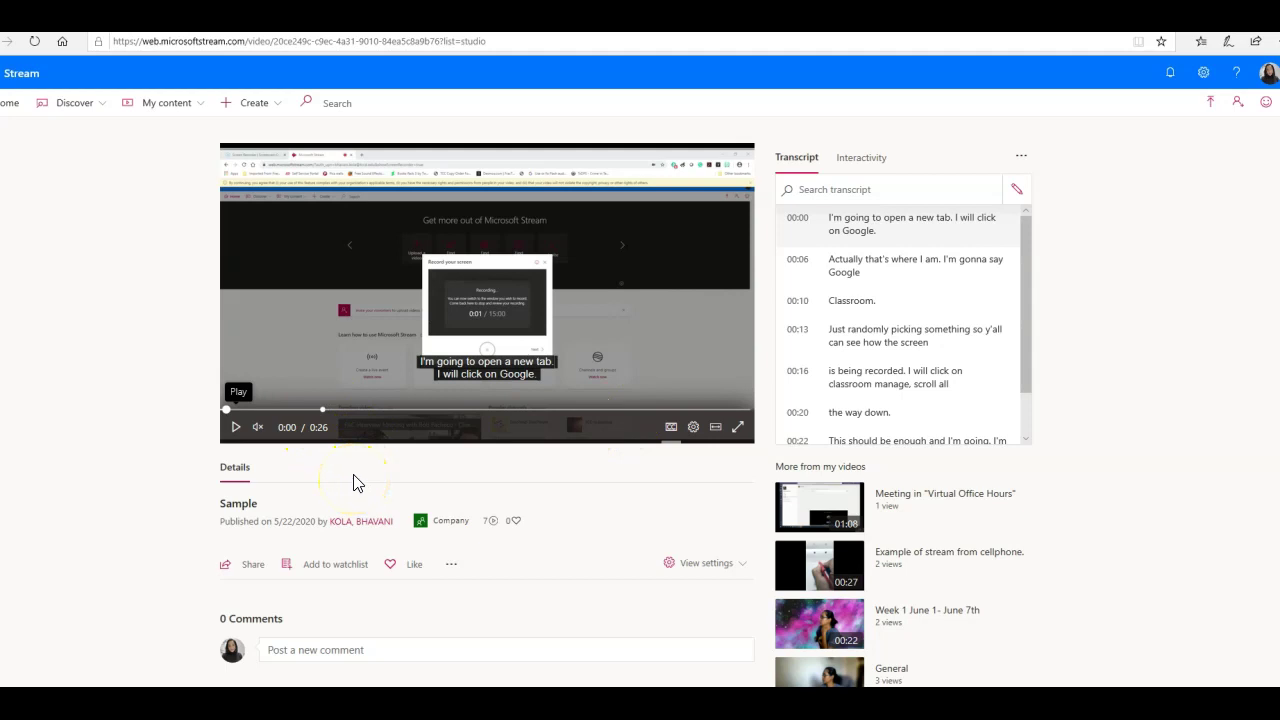
pyautogui.click(236, 437)
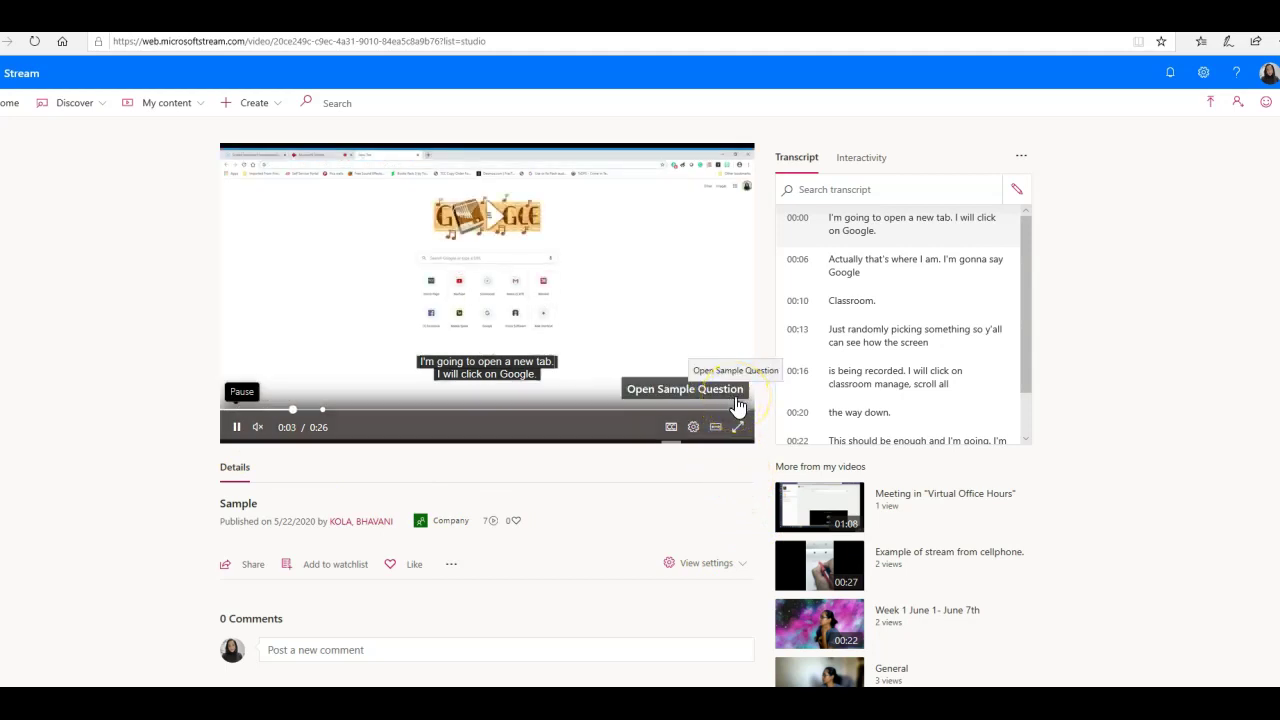
# Step: Open the embedded Sample Question form, answer Yes, submit the response and continue to the video
pyautogui.click(737, 395)
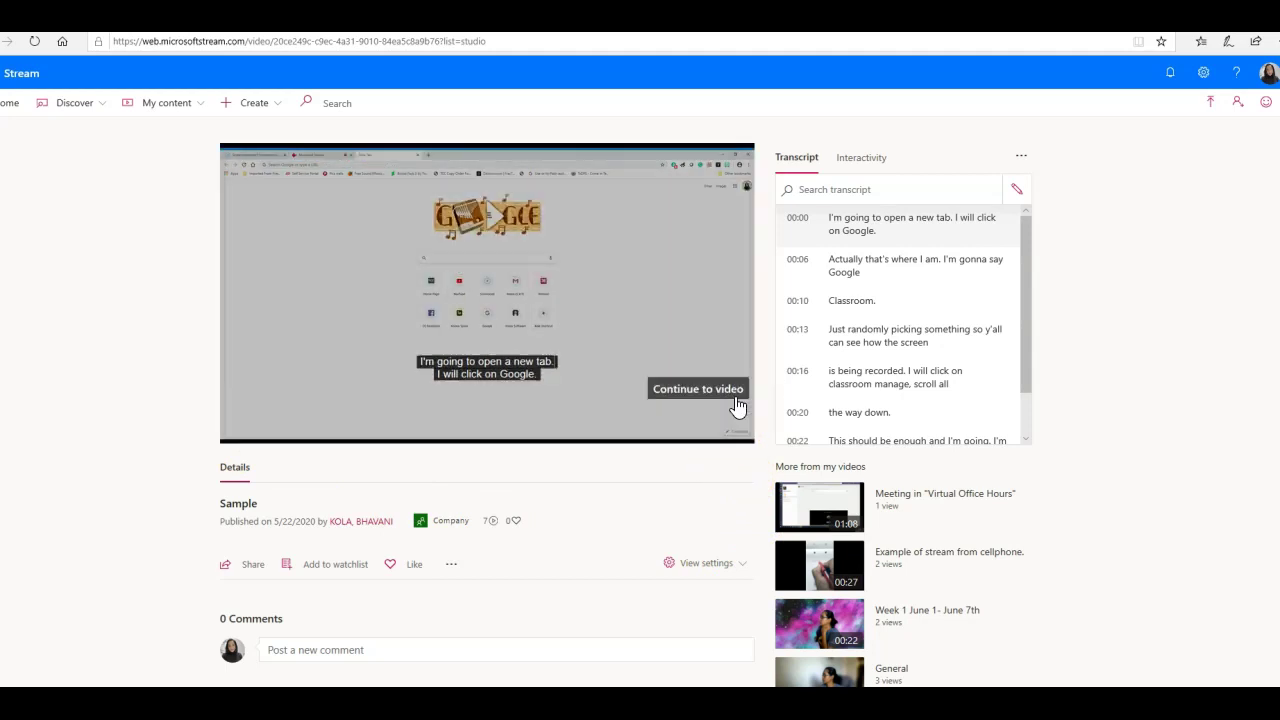
pyautogui.click(735, 424)
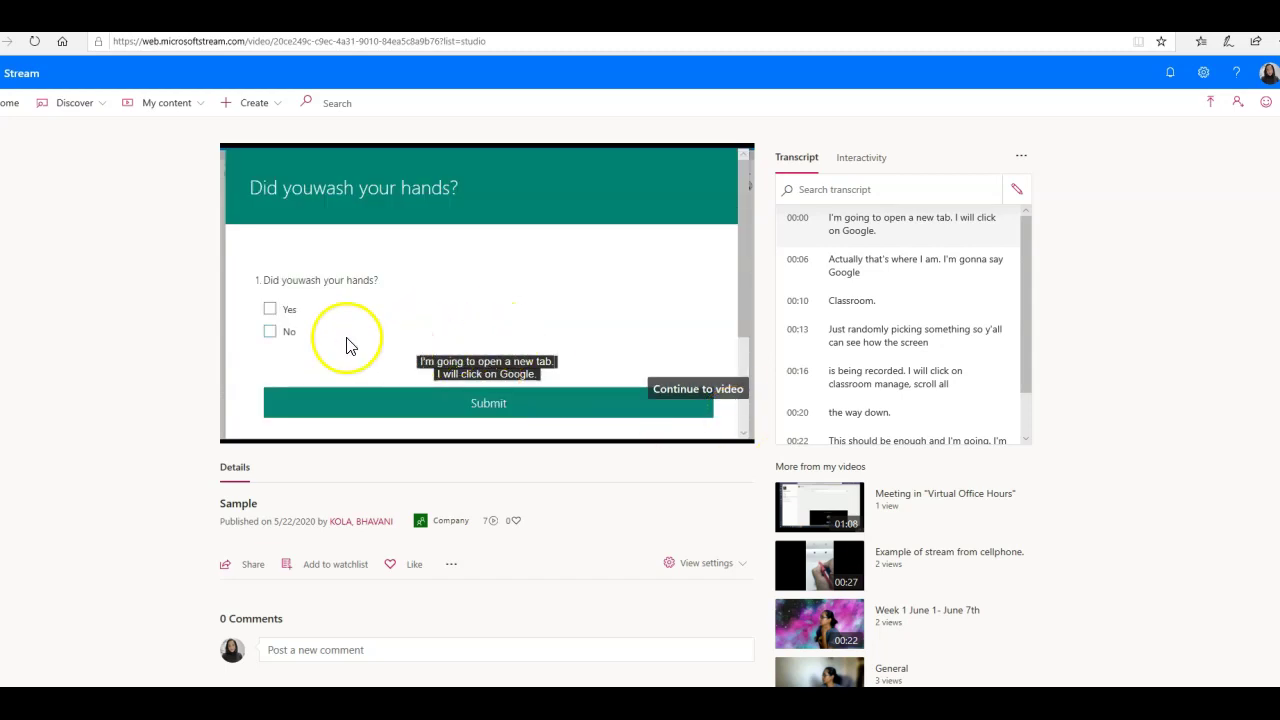
pyautogui.click(270, 310)
pyautogui.click(512, 406)
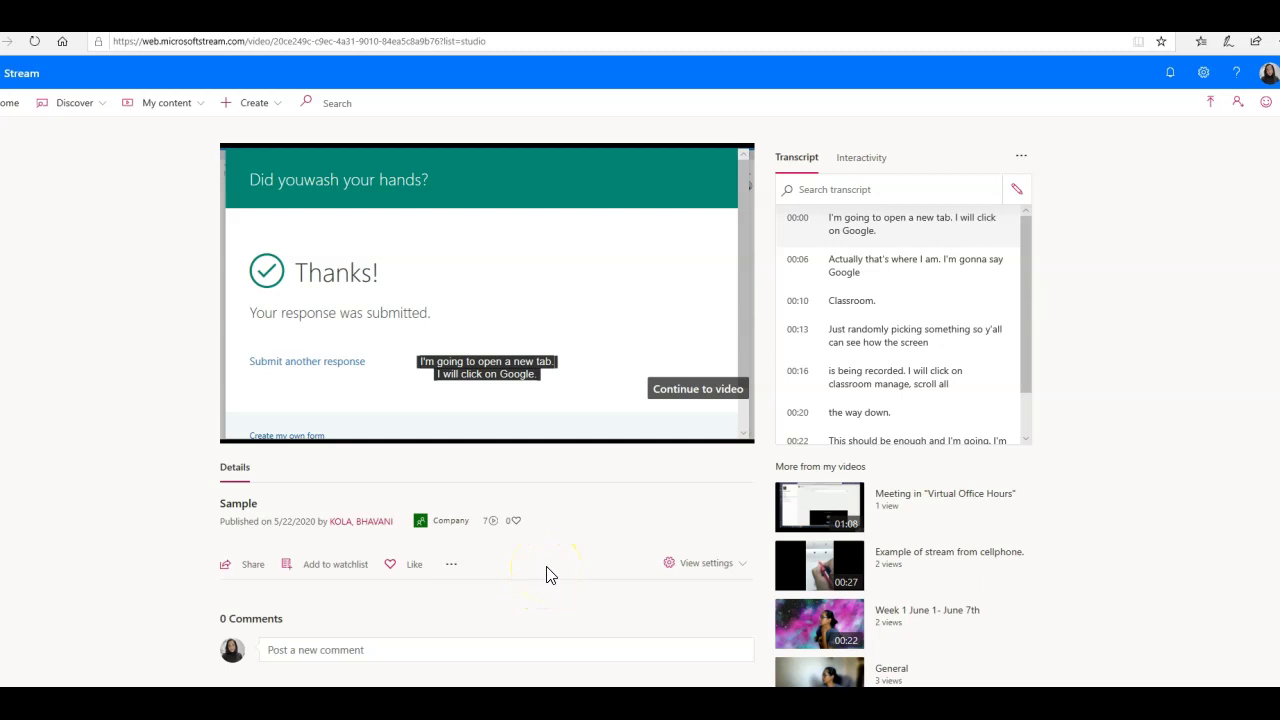
pyautogui.click(725, 392)
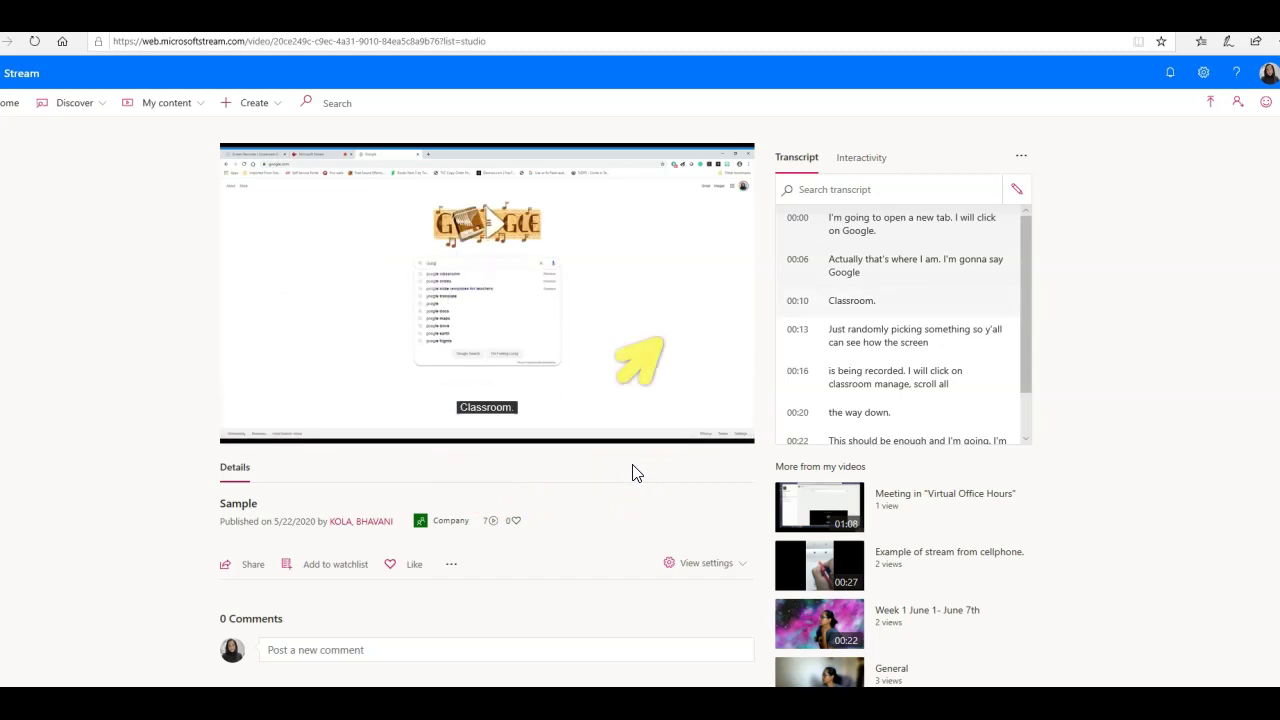
# Step: Pause the video and view the Sample Question form through the video's interactivity list
pyautogui.click(237, 427)
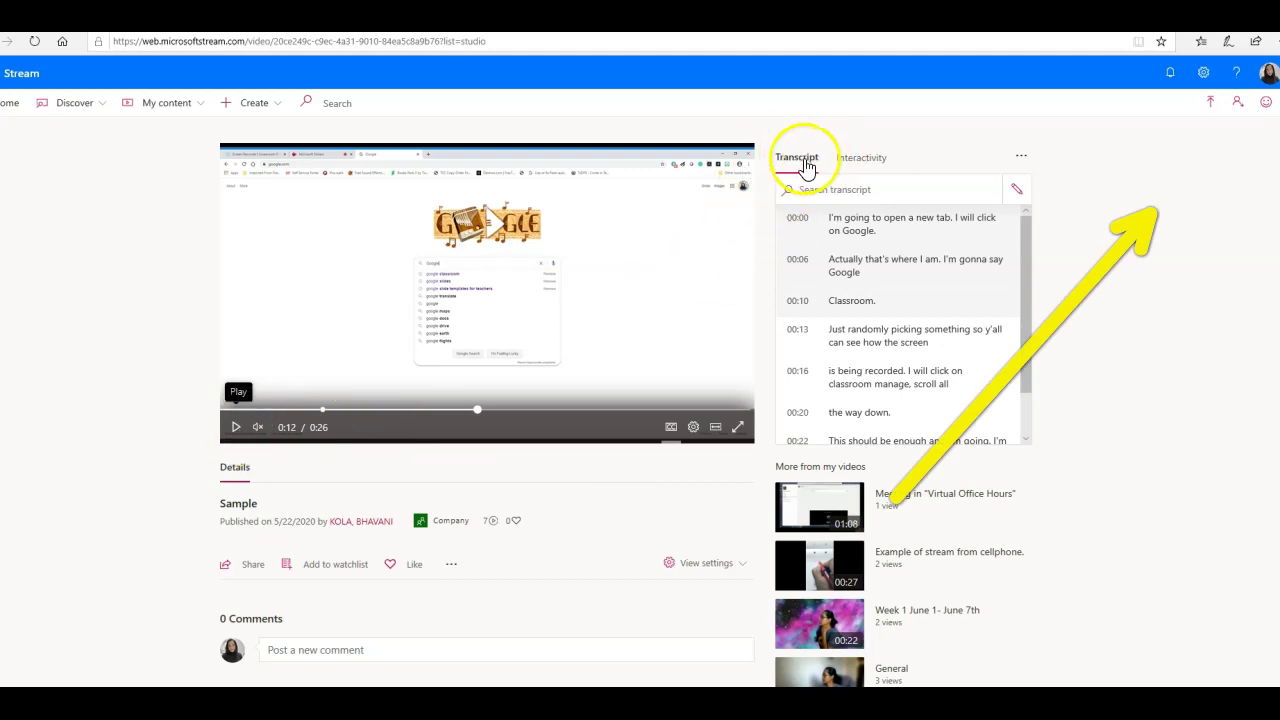
pyautogui.click(866, 163)
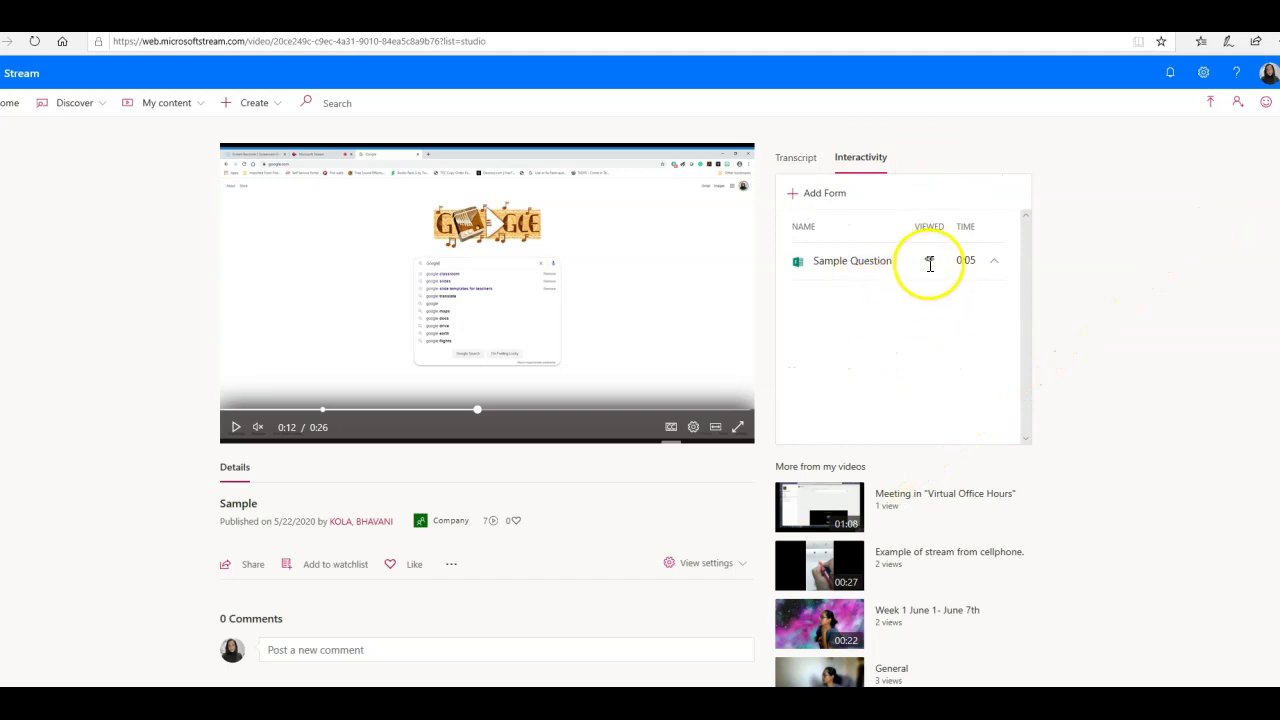
pyautogui.click(838, 266)
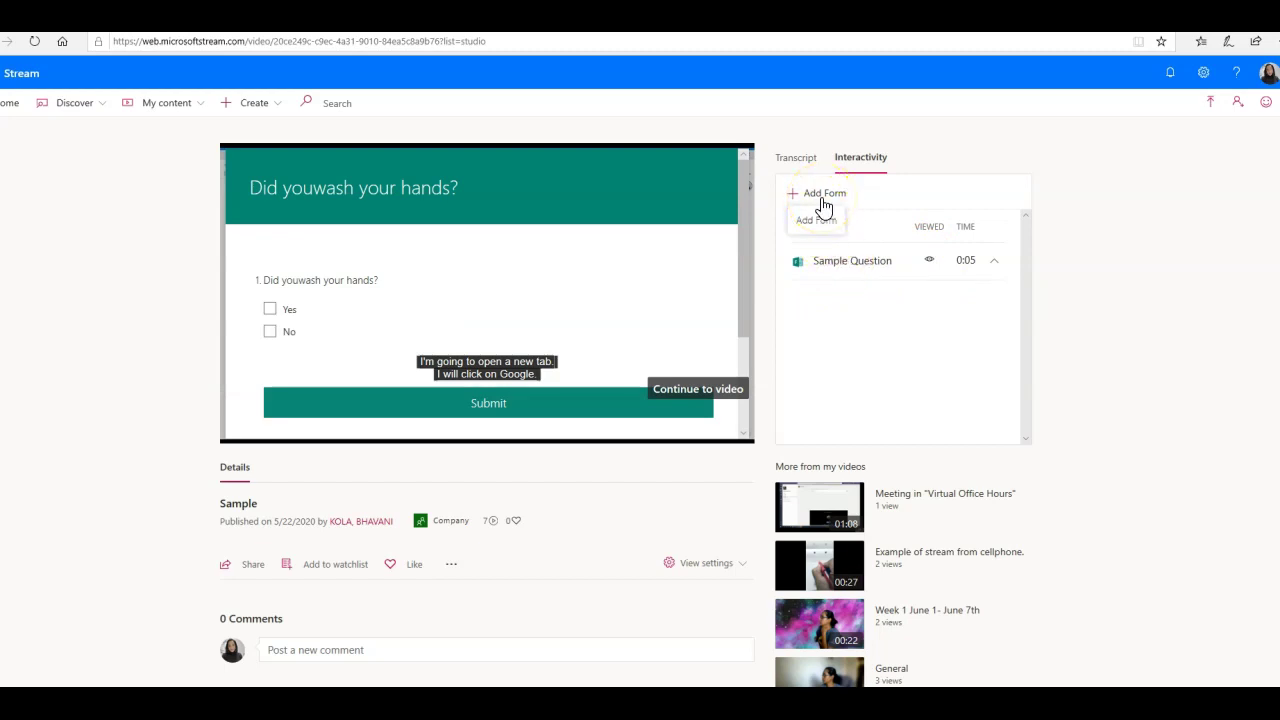
# Step: Start adding a form to the video's interactivity and create a new blank form in Microsoft Forms
pyautogui.click(823, 200)
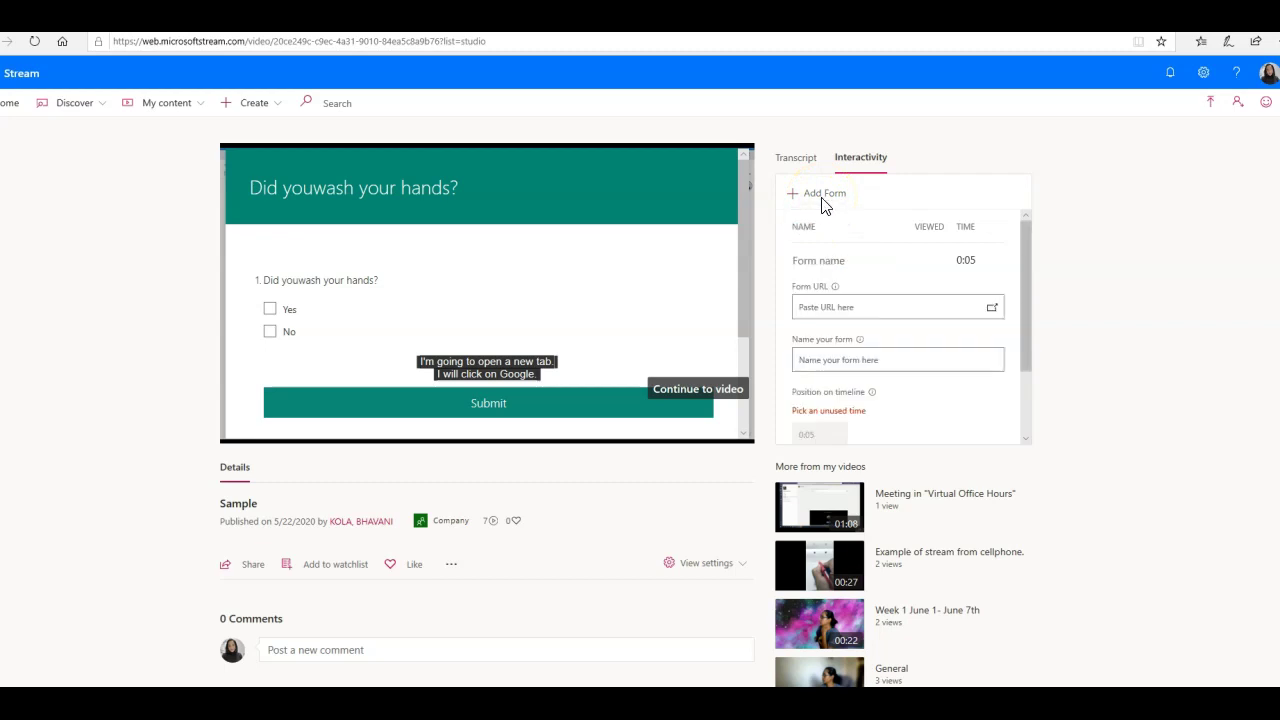
pyautogui.click(830, 207)
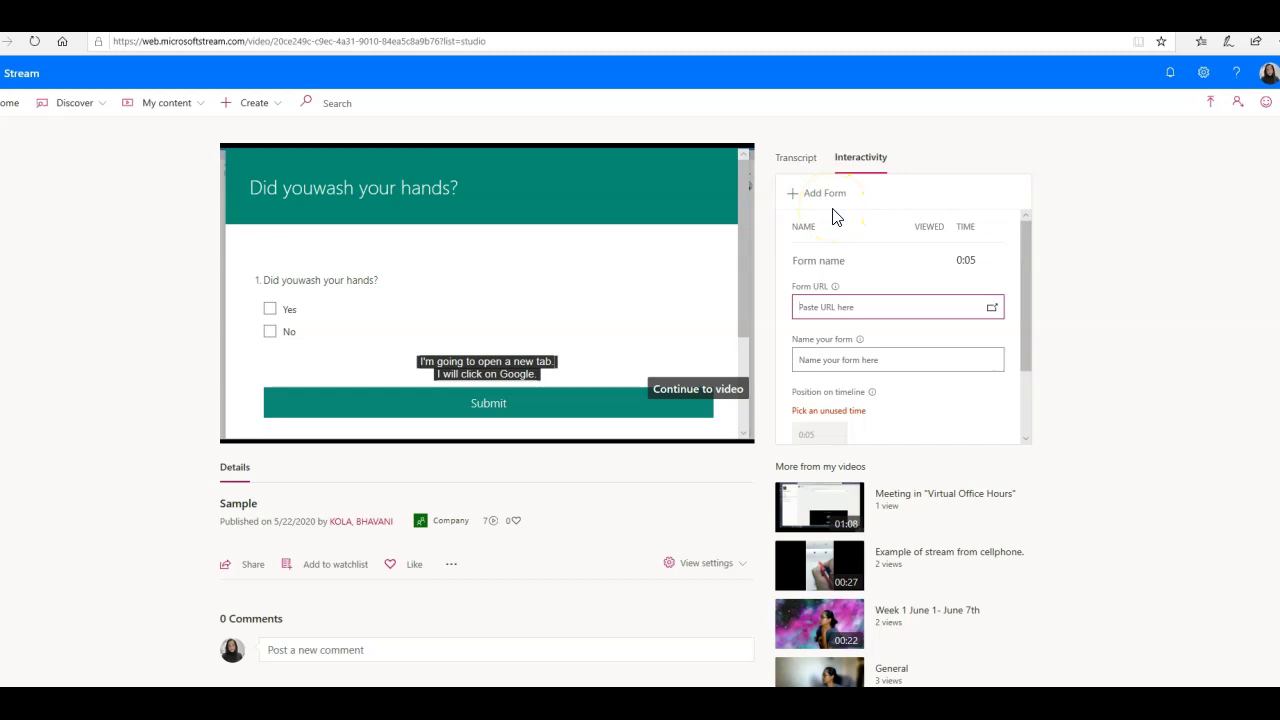
pyautogui.click(927, 299)
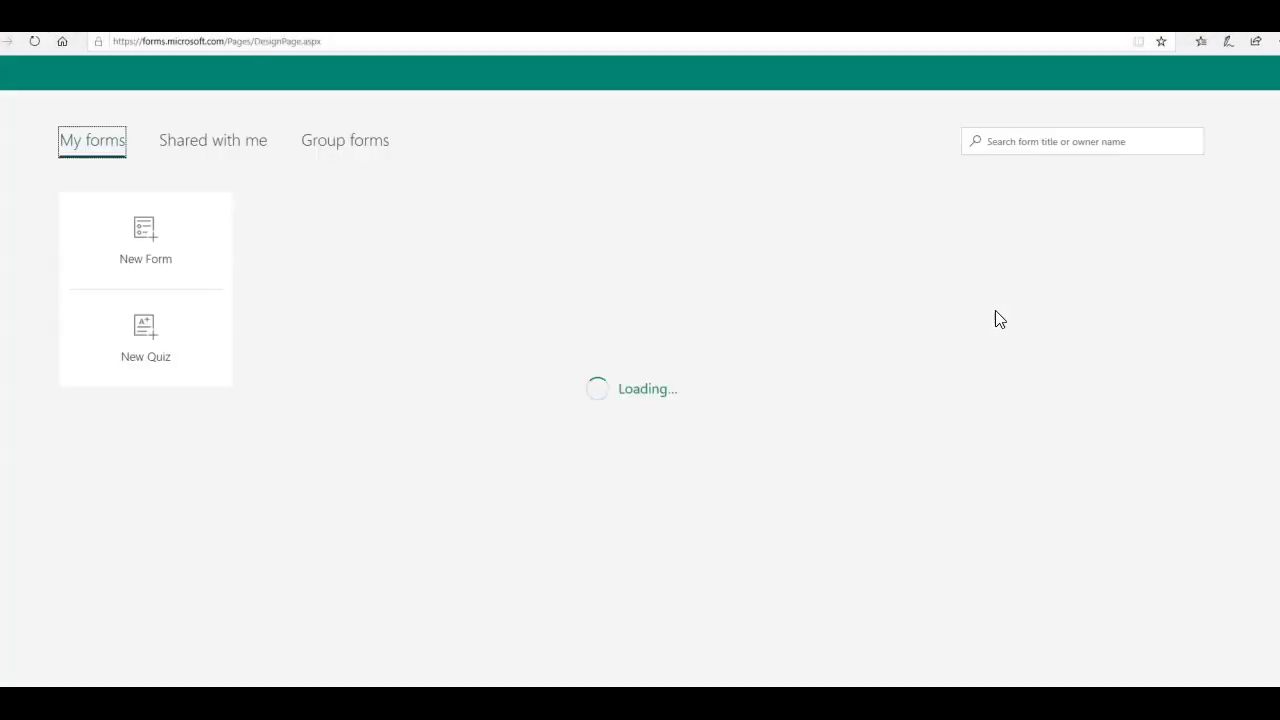
pyautogui.click(349, 249)
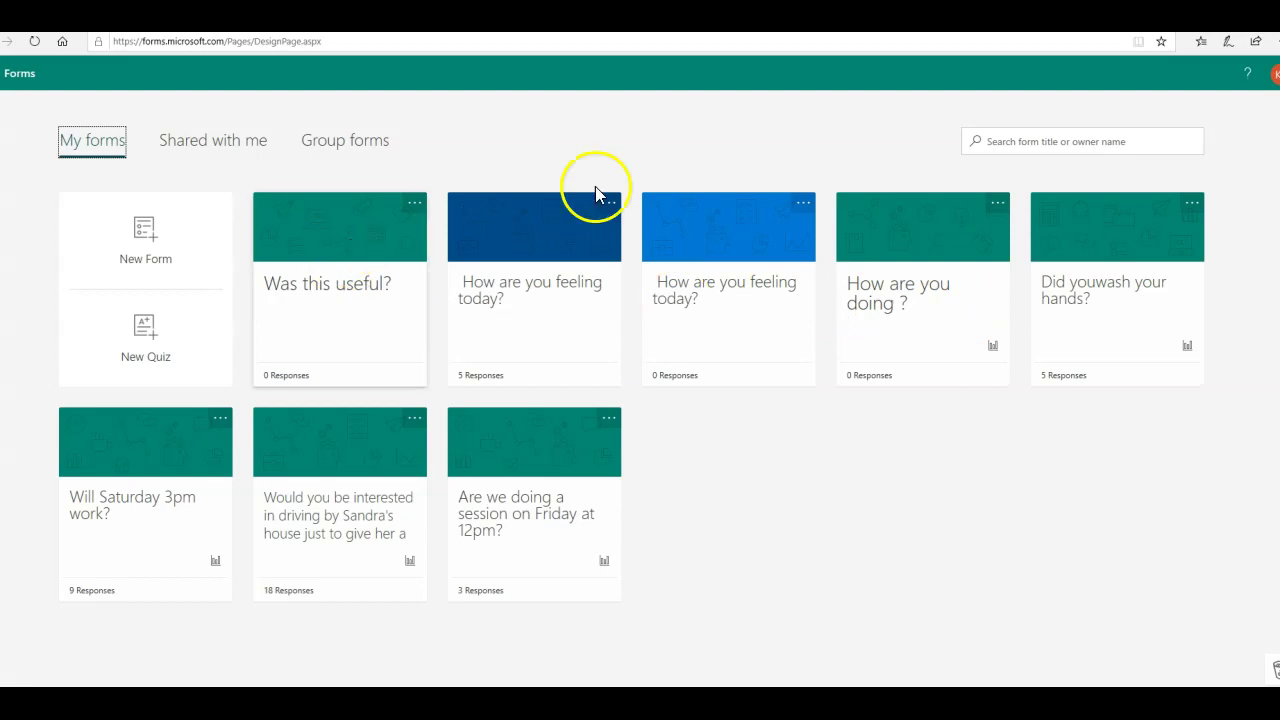
pyautogui.click(197, 325)
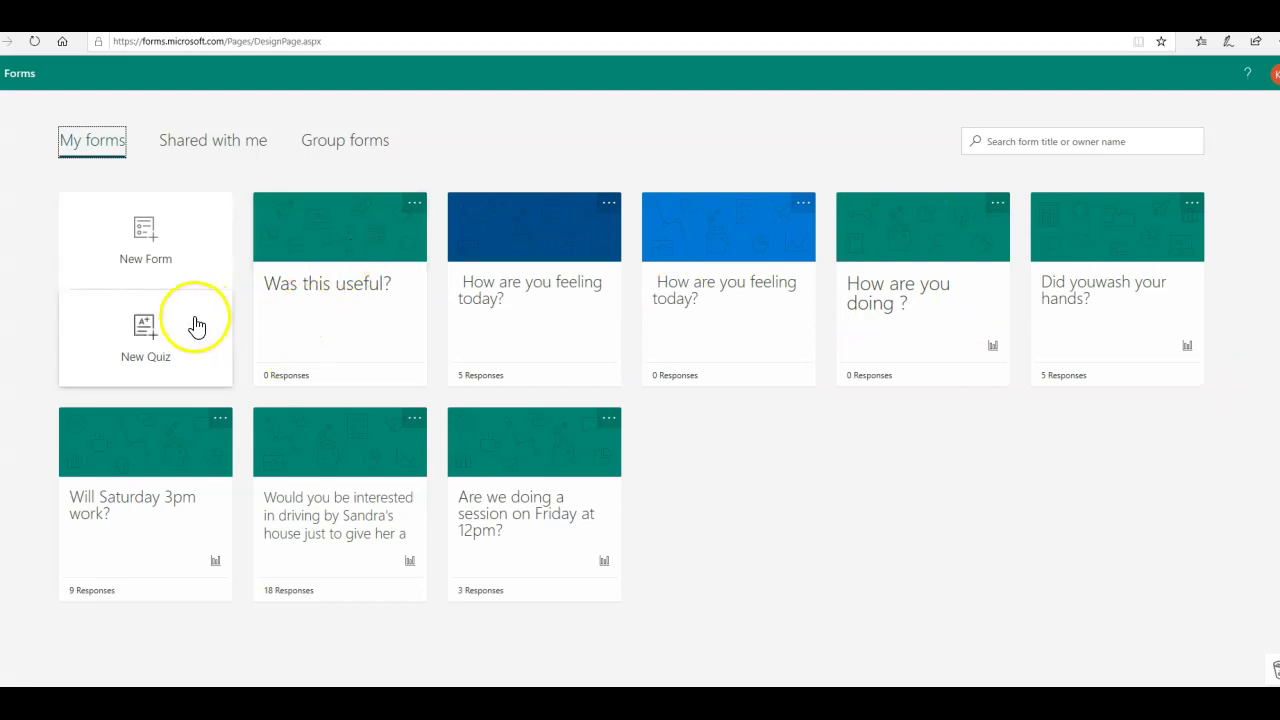
pyautogui.click(155, 263)
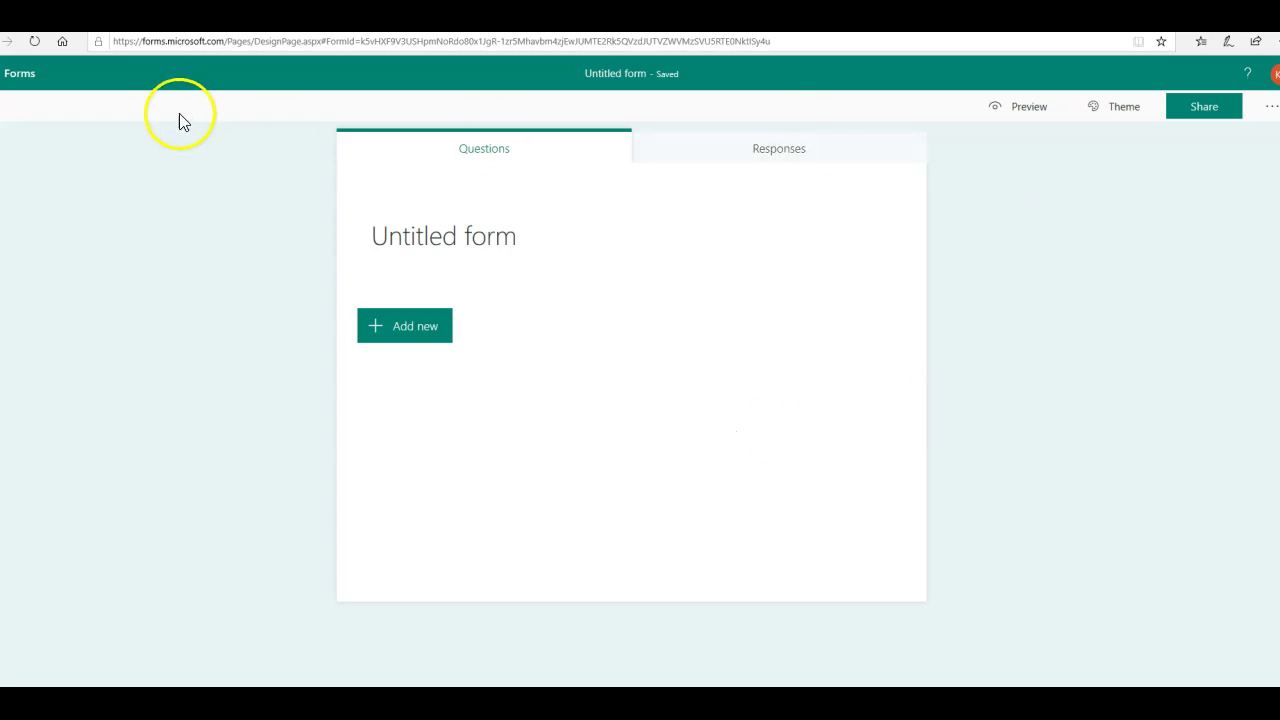
# Step: Title the form "Was this helpful?" and enter the description "Rate the video."
pyautogui.click(474, 237)
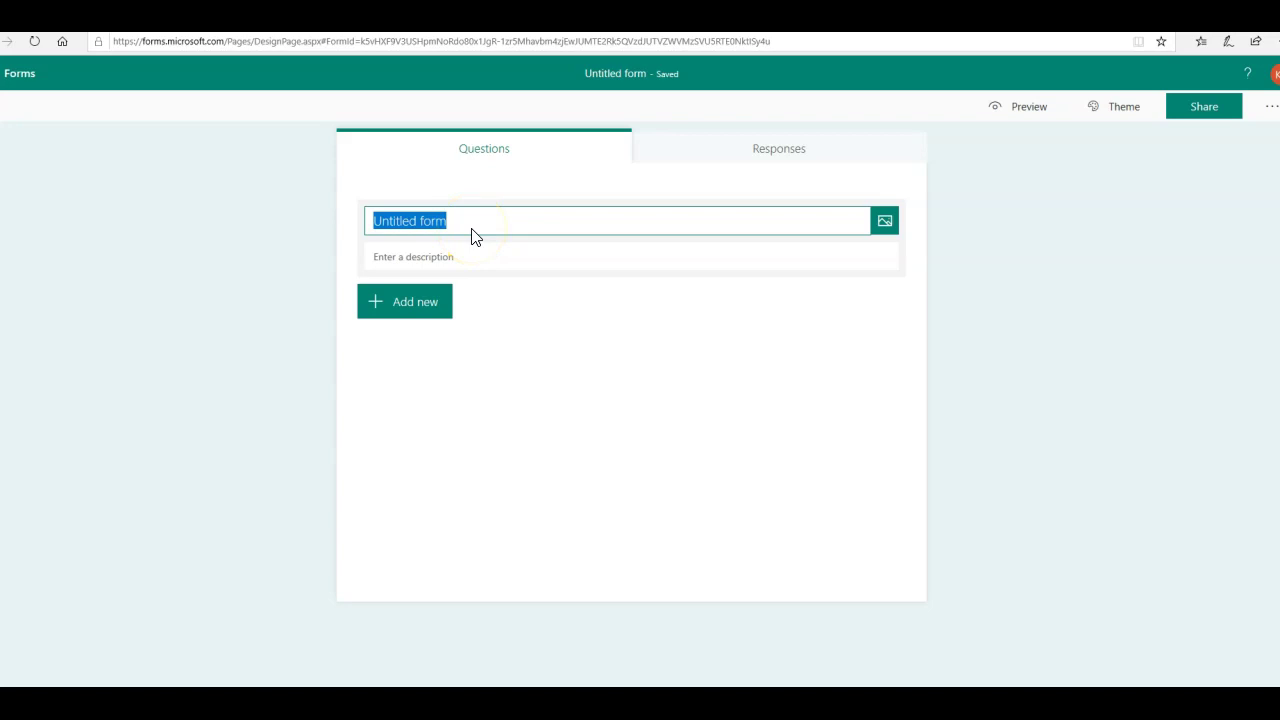
pyautogui.write('Wa')
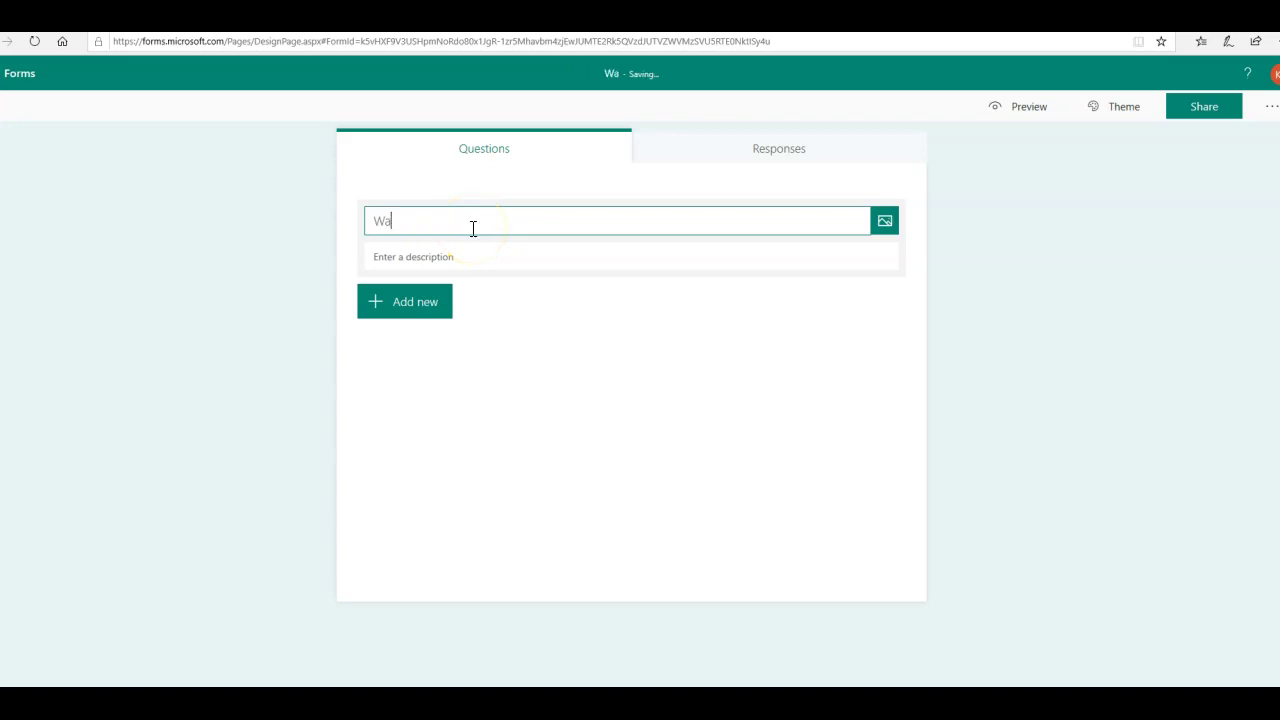
pyautogui.write('s this helpful?')
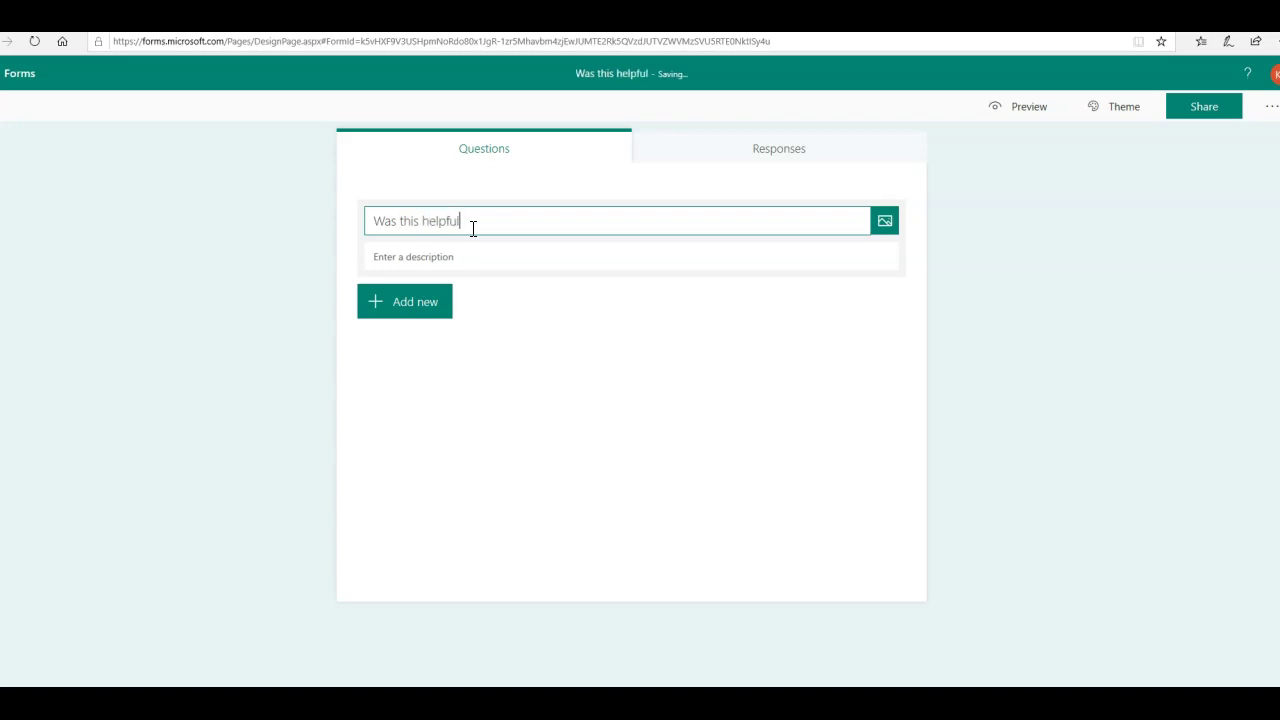
pyautogui.click(457, 258)
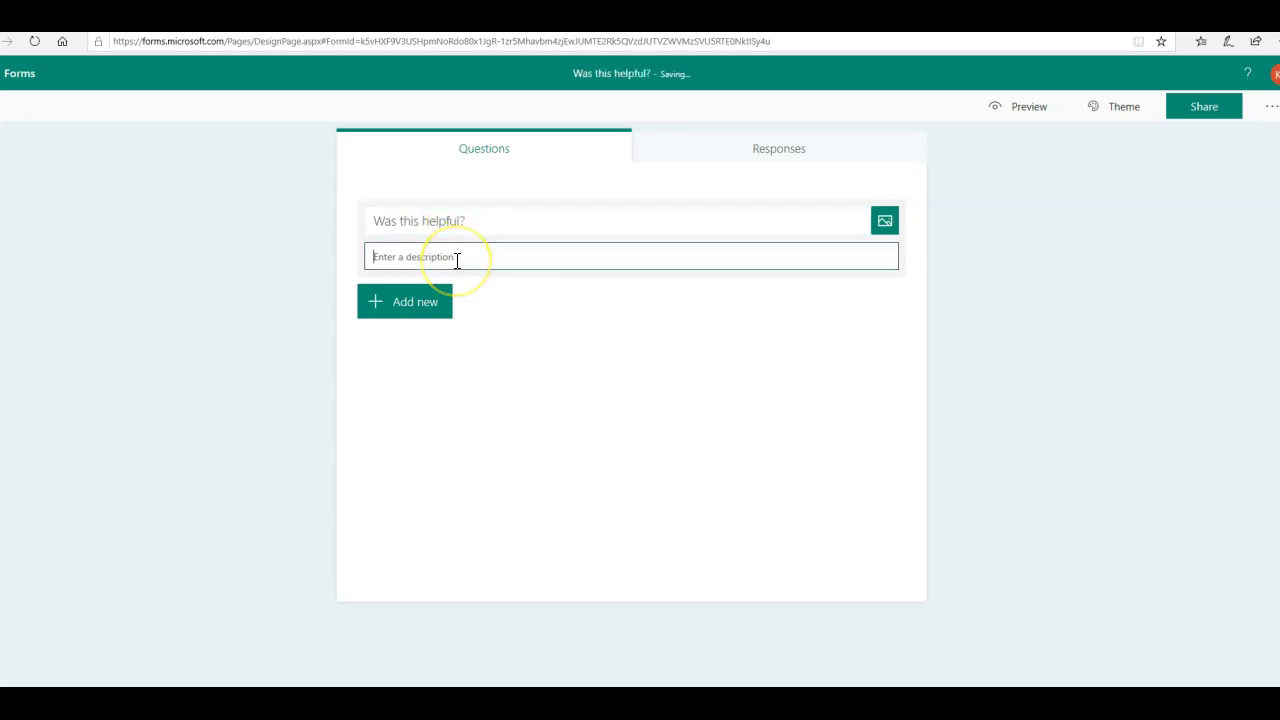
pyautogui.write('Rate rge')
pyautogui.press('BackSpace')
pyautogui.press('BackSpace')
pyautogui.press('BackSpace')
pyautogui.write('the video.')
# Step: Add a required Rating question reading "Please rate the video."
pyautogui.click(422, 306)
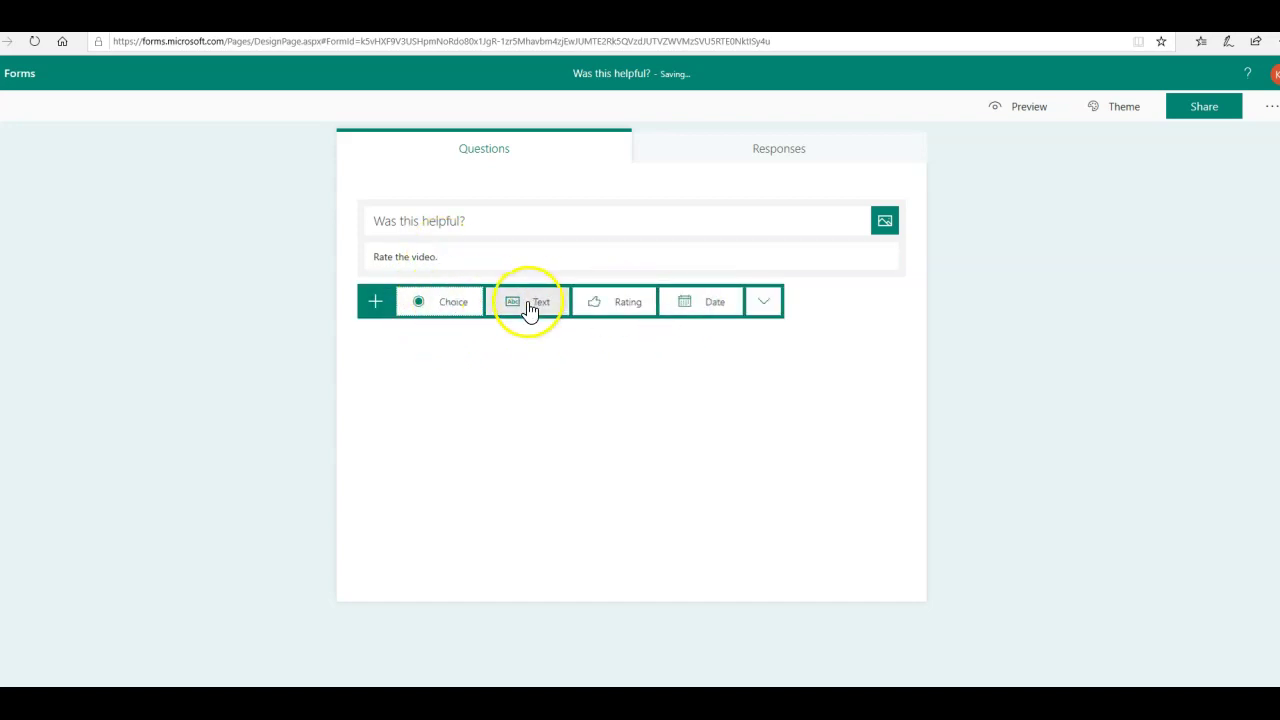
pyautogui.click(615, 310)
pyautogui.click(520, 400)
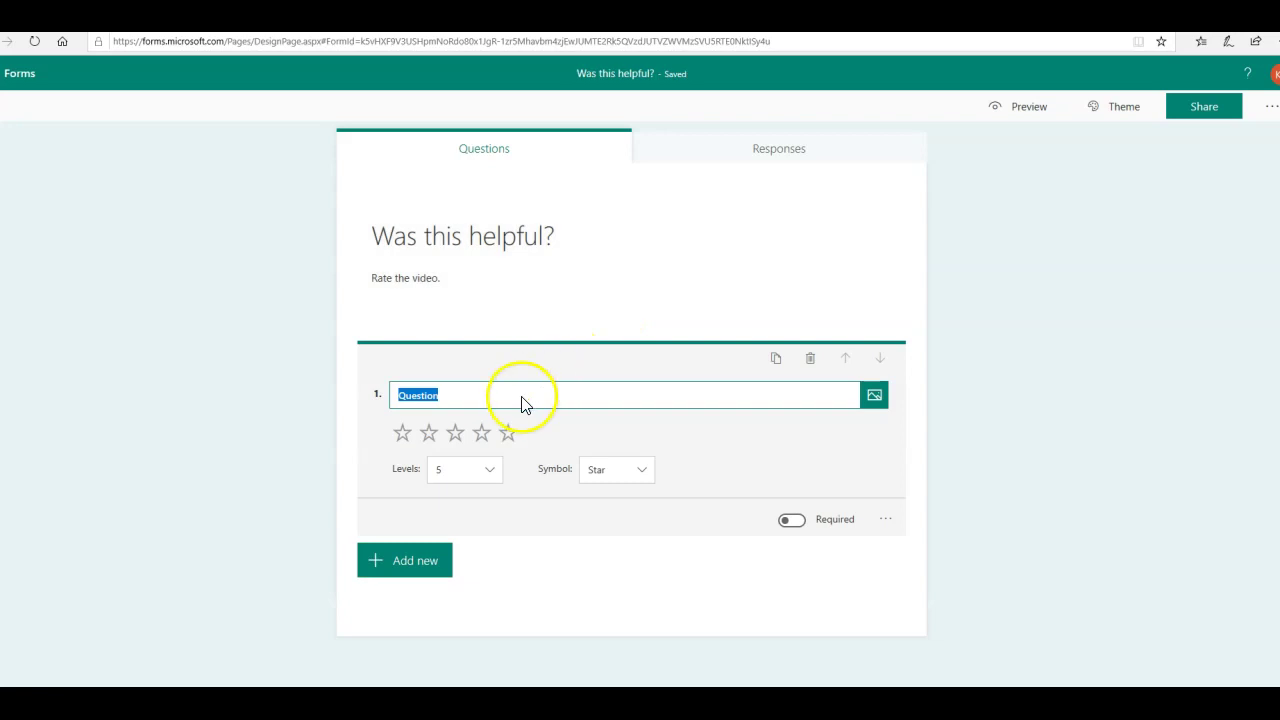
pyautogui.write('Please rate the ')
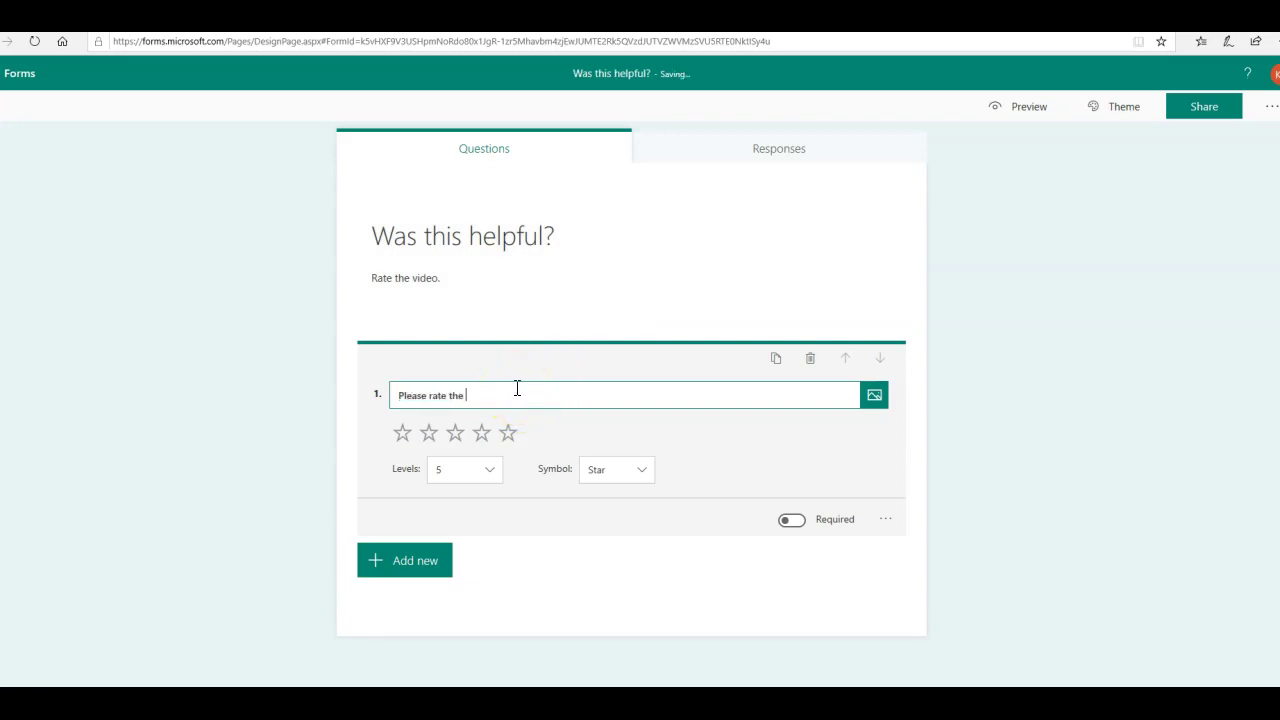
pyautogui.write('video.')
pyautogui.click(803, 522)
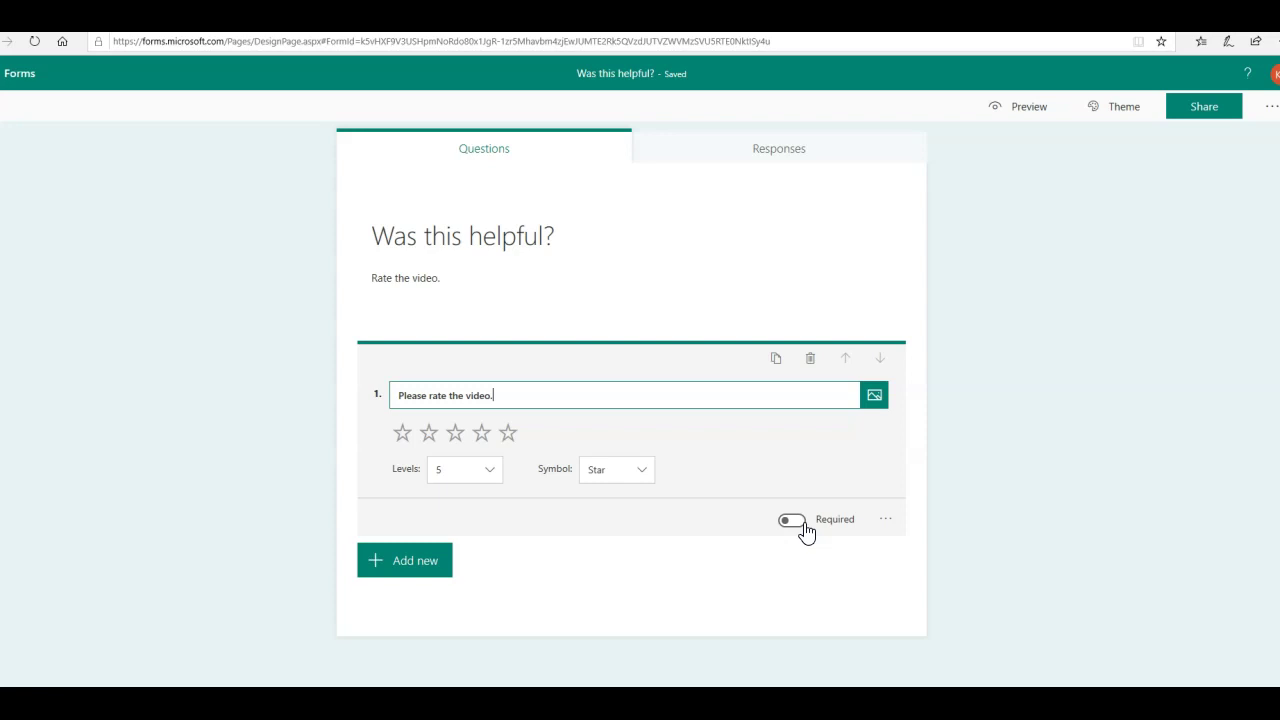
pyautogui.click(798, 524)
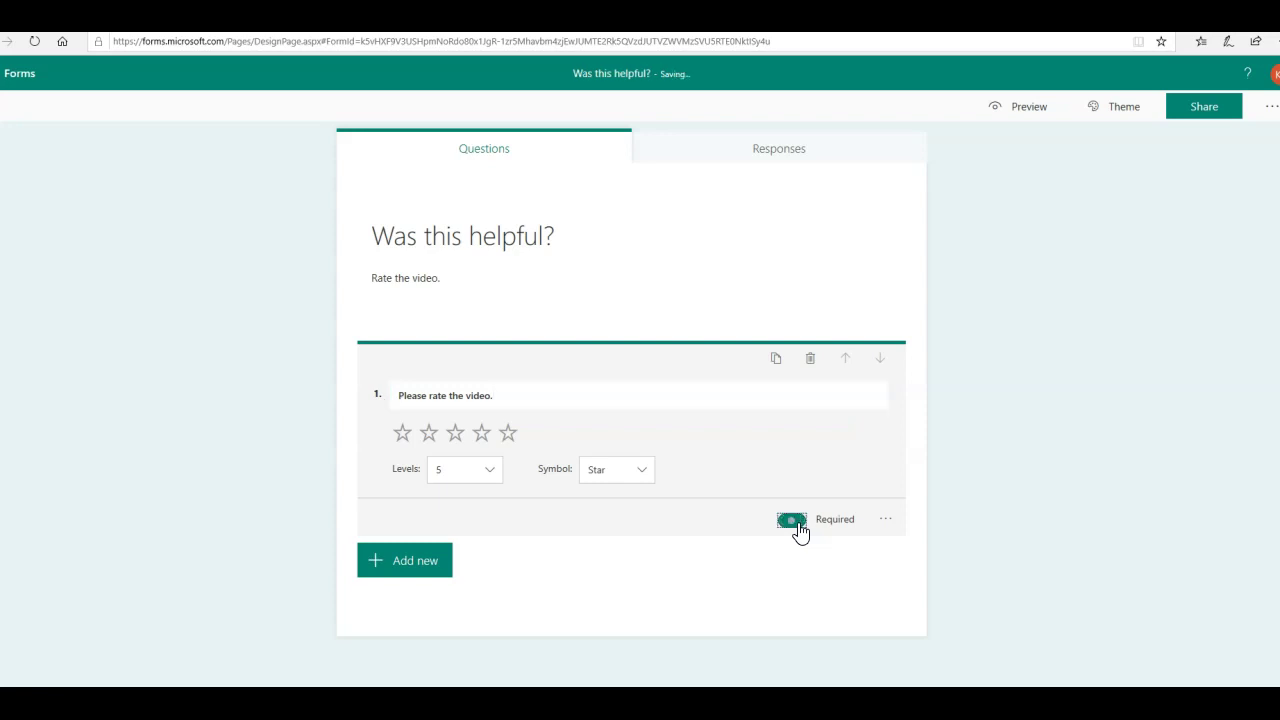
# Step: Copy the form's response link with responses limited to only people in my organization
pyautogui.click(1204, 116)
pyautogui.click(1213, 210)
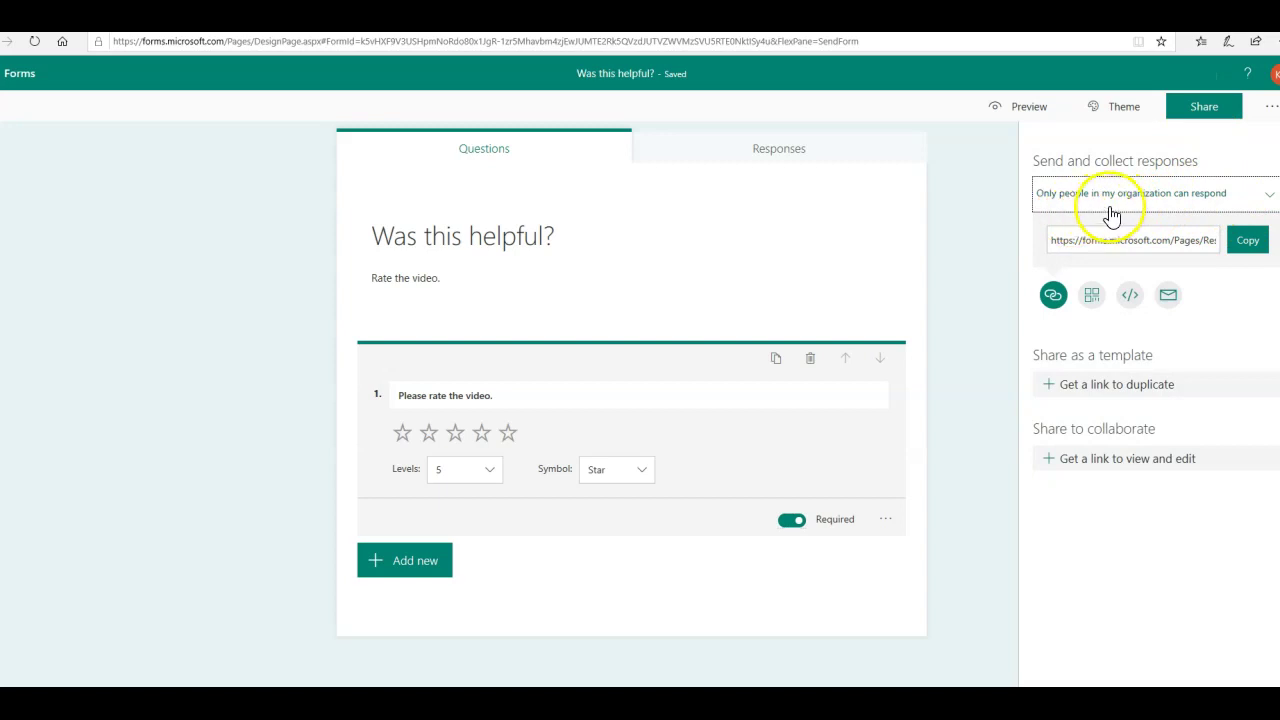
pyautogui.click(1211, 205)
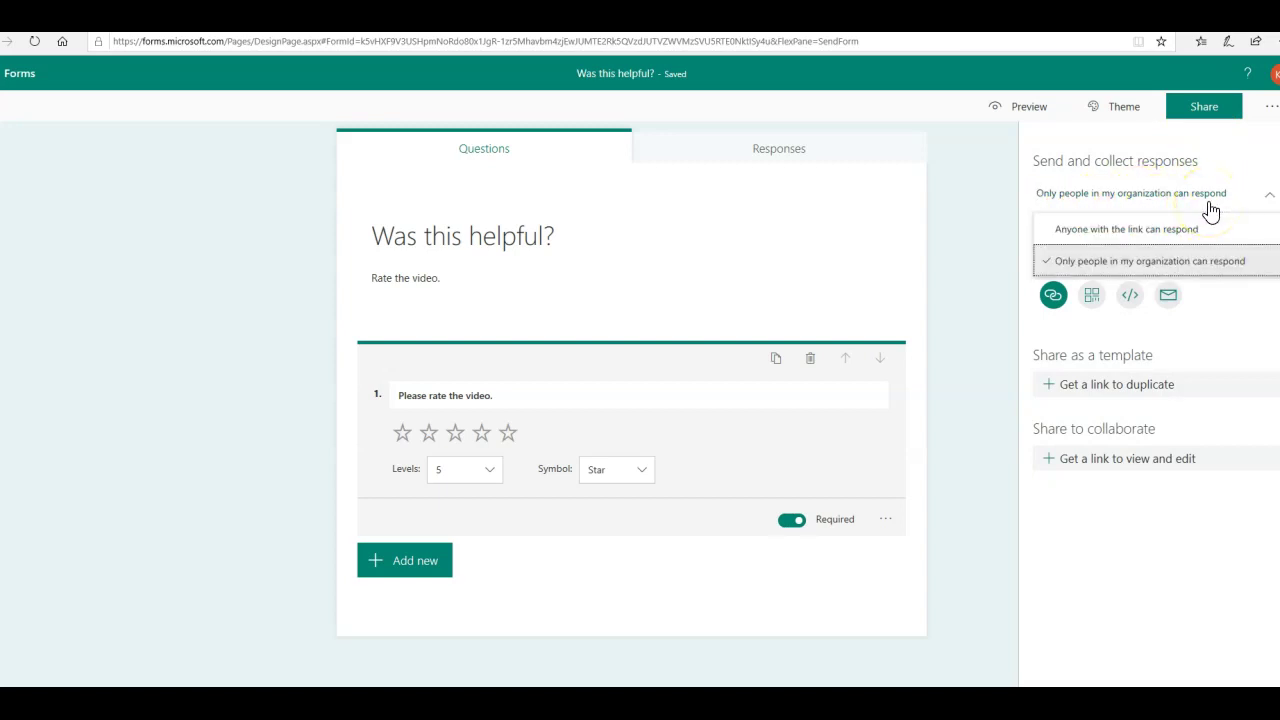
pyautogui.click(1178, 264)
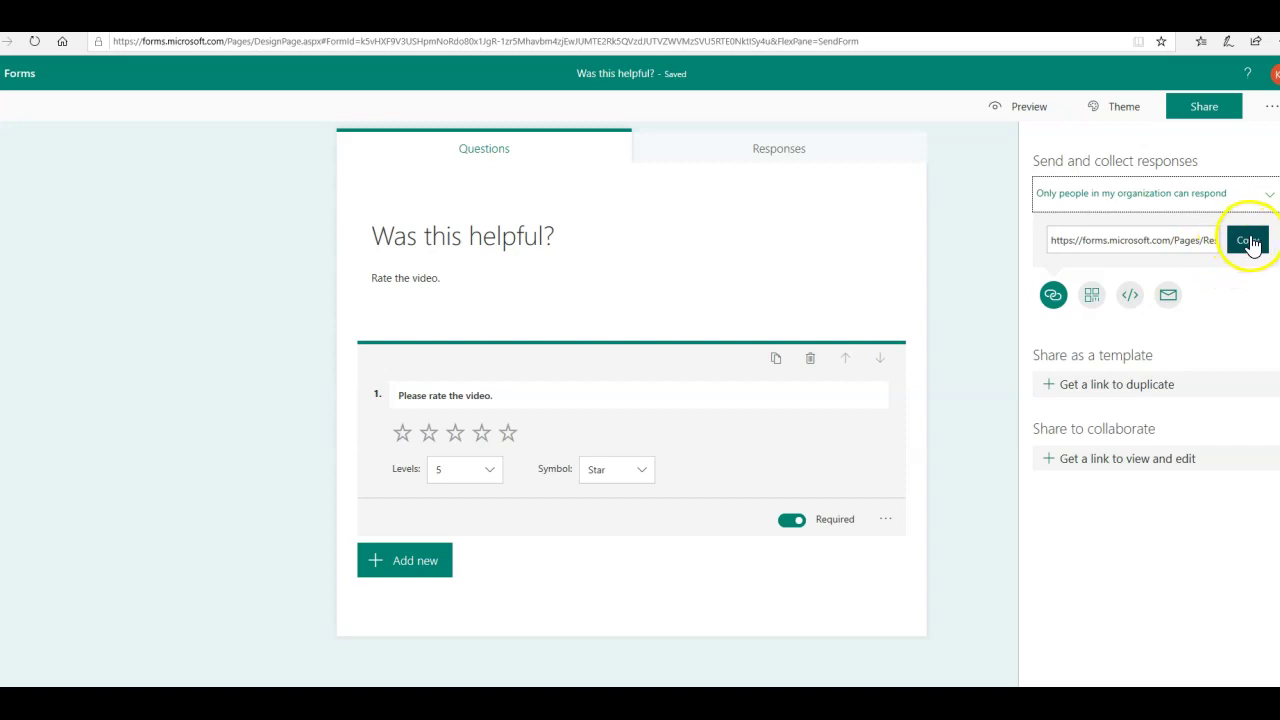
pyautogui.click(1249, 241)
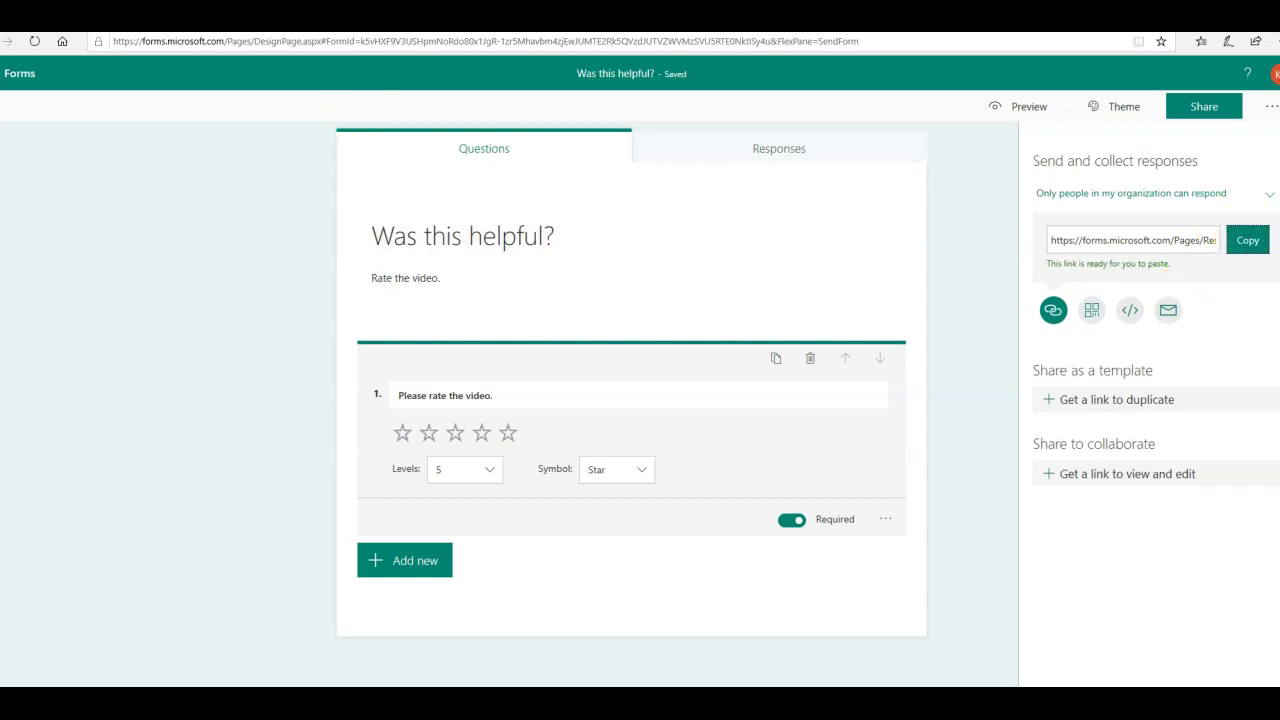
# Step: Switch to Microsoft Stream and add the copied form link to the video timeline at 0:26, named "Rate the video"
pyautogui.hotkey('ctrl', 'shift', 'Tab')
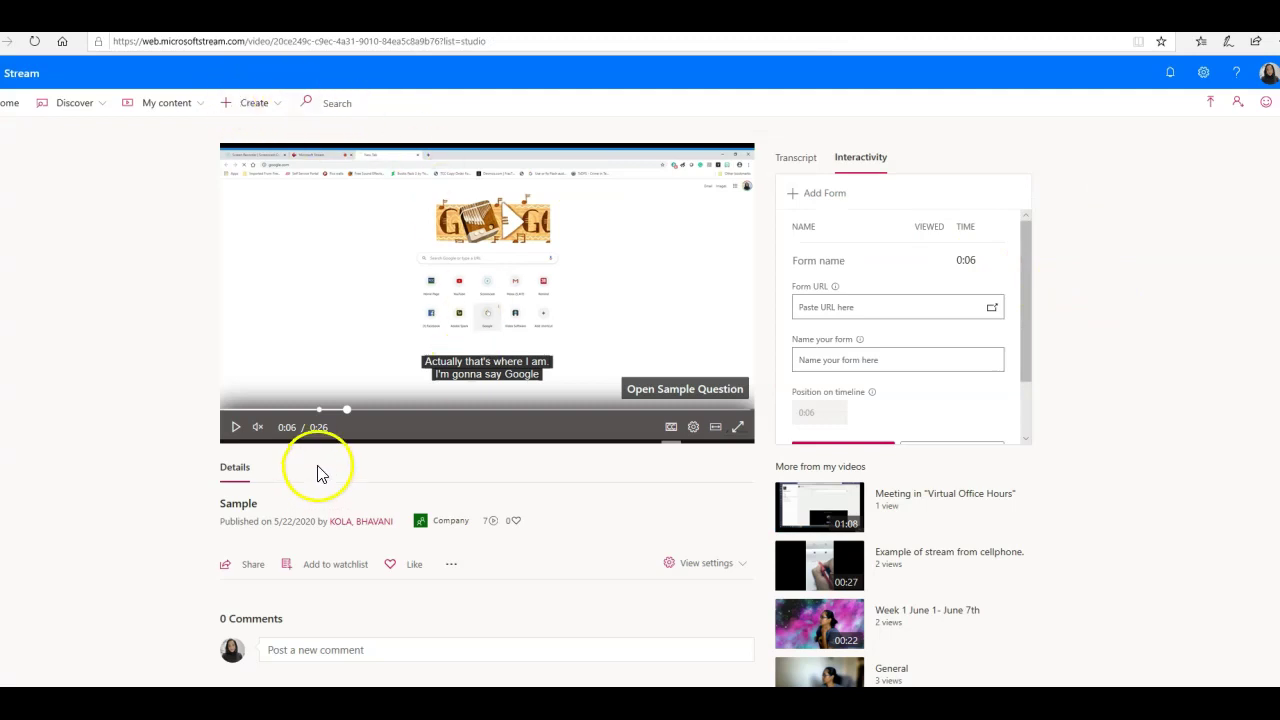
pyautogui.moveTo(343, 409); pyautogui.dragTo(750, 420)
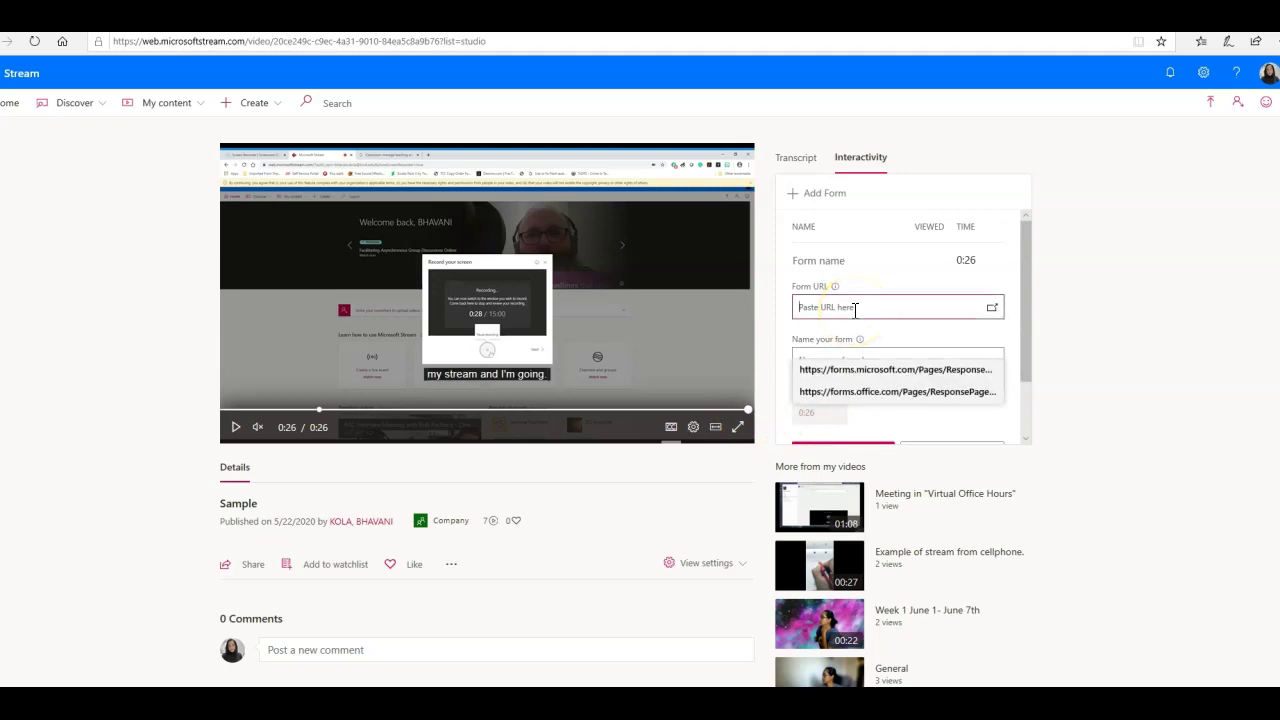
pyautogui.hotkey('ctrl', 'v')
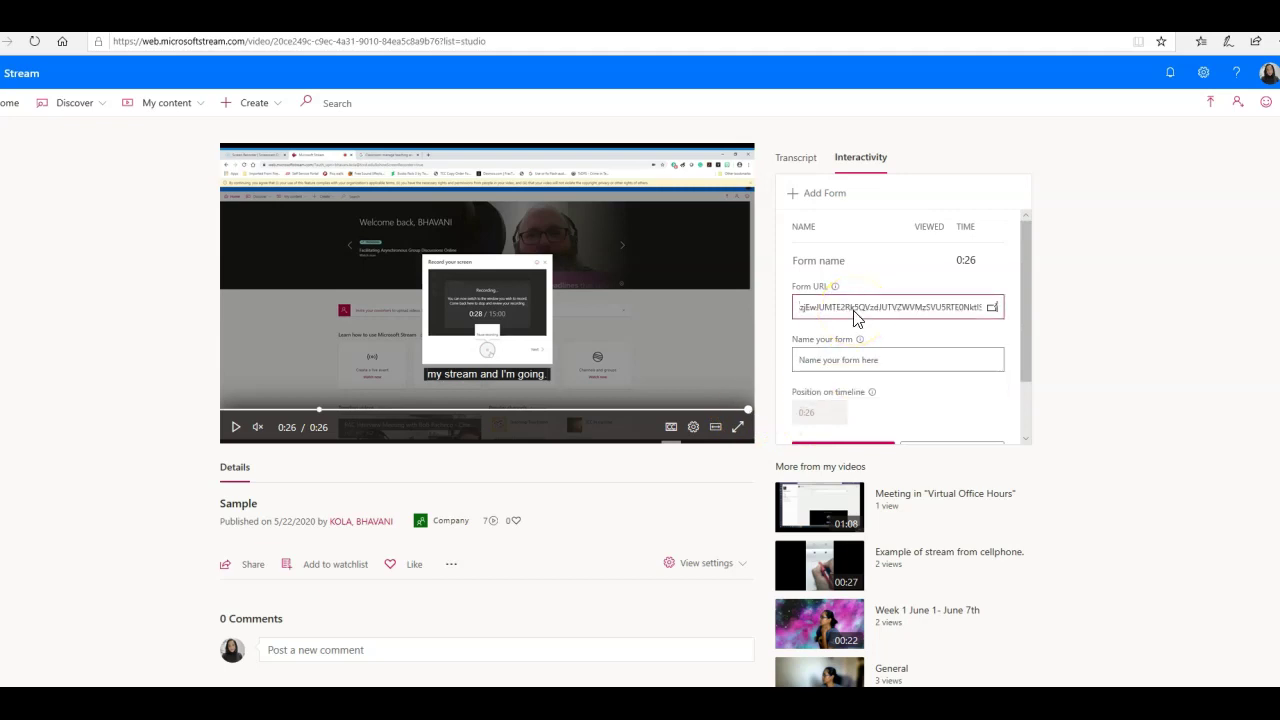
pyautogui.click(975, 360)
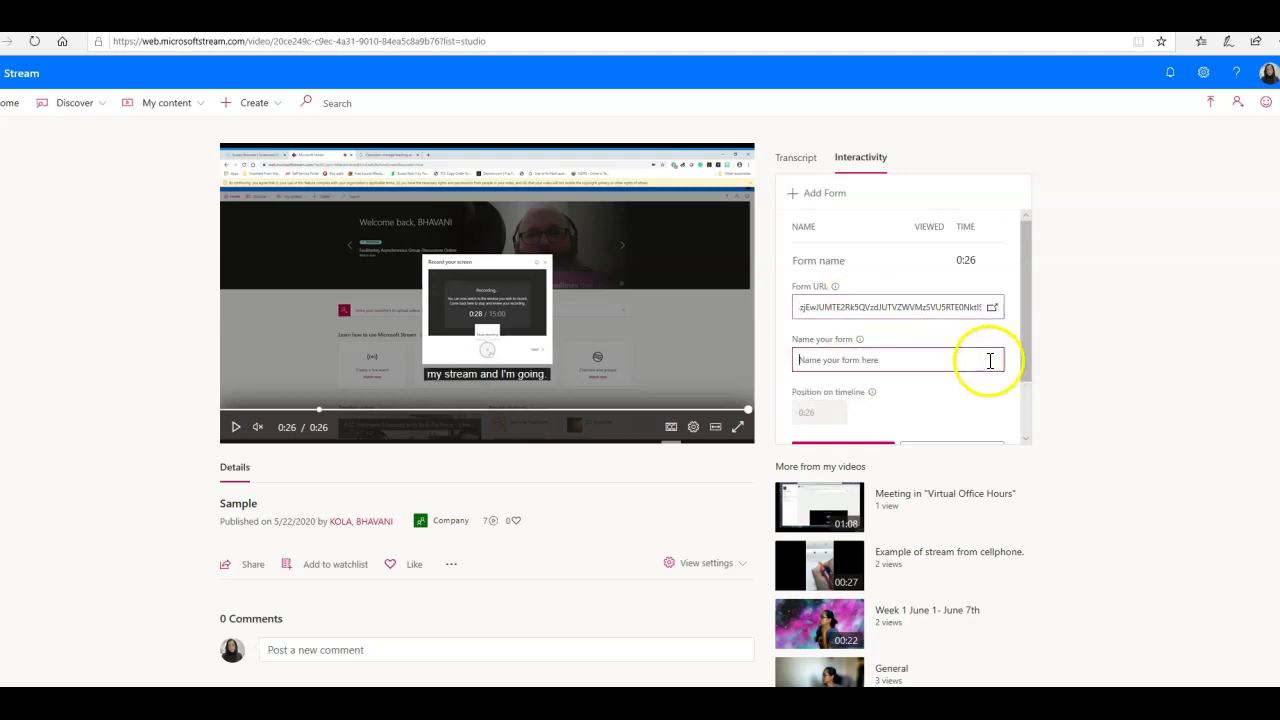
pyautogui.click(866, 383)
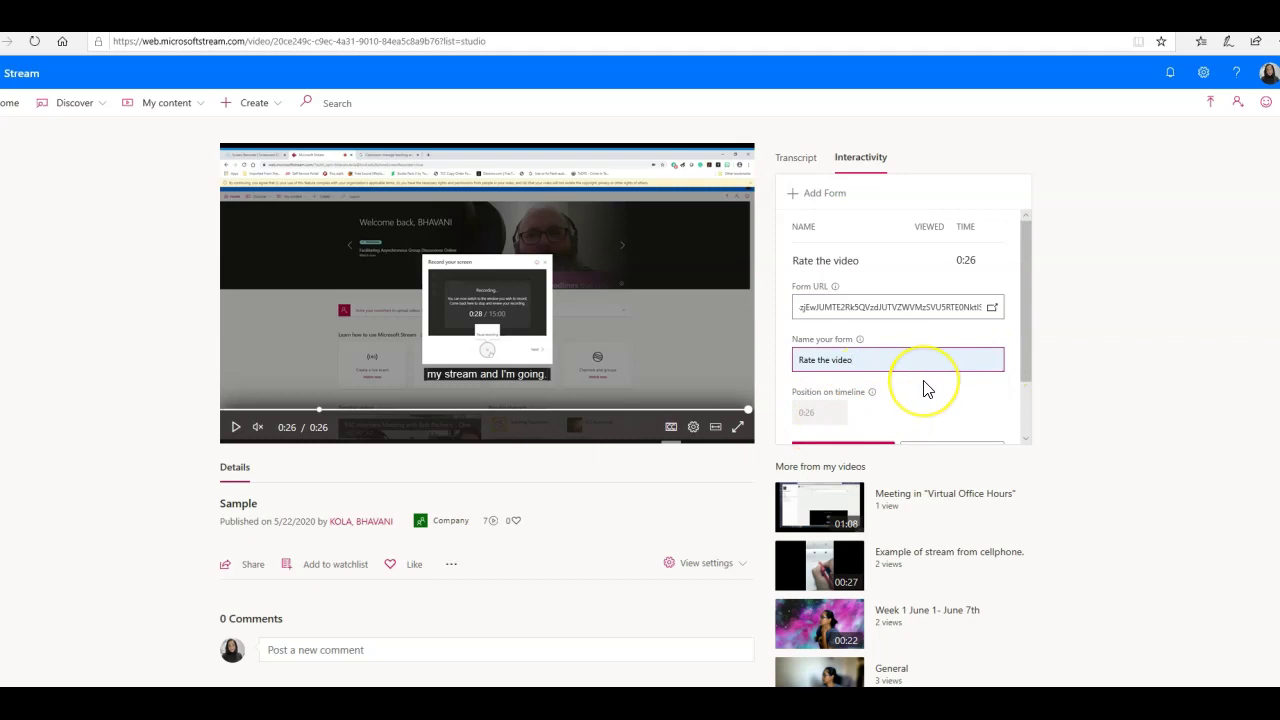
pyautogui.scroll(-1, 920, 386)
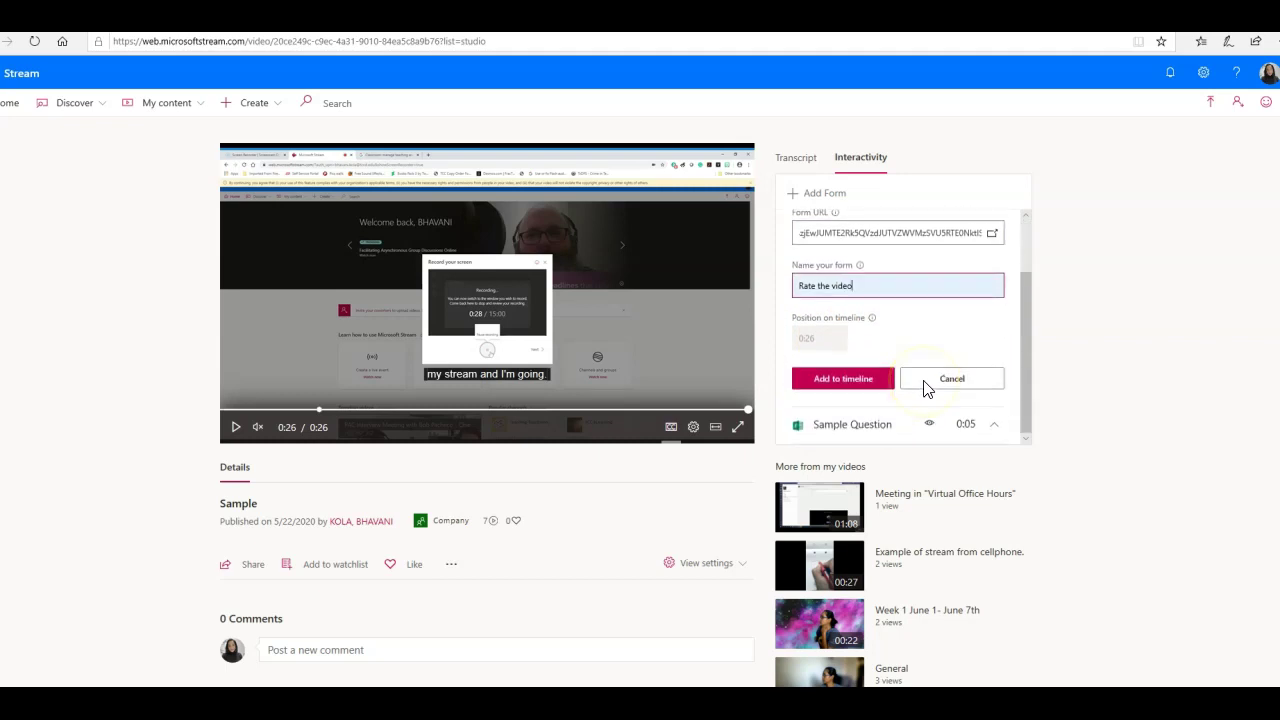
pyautogui.click(842, 384)
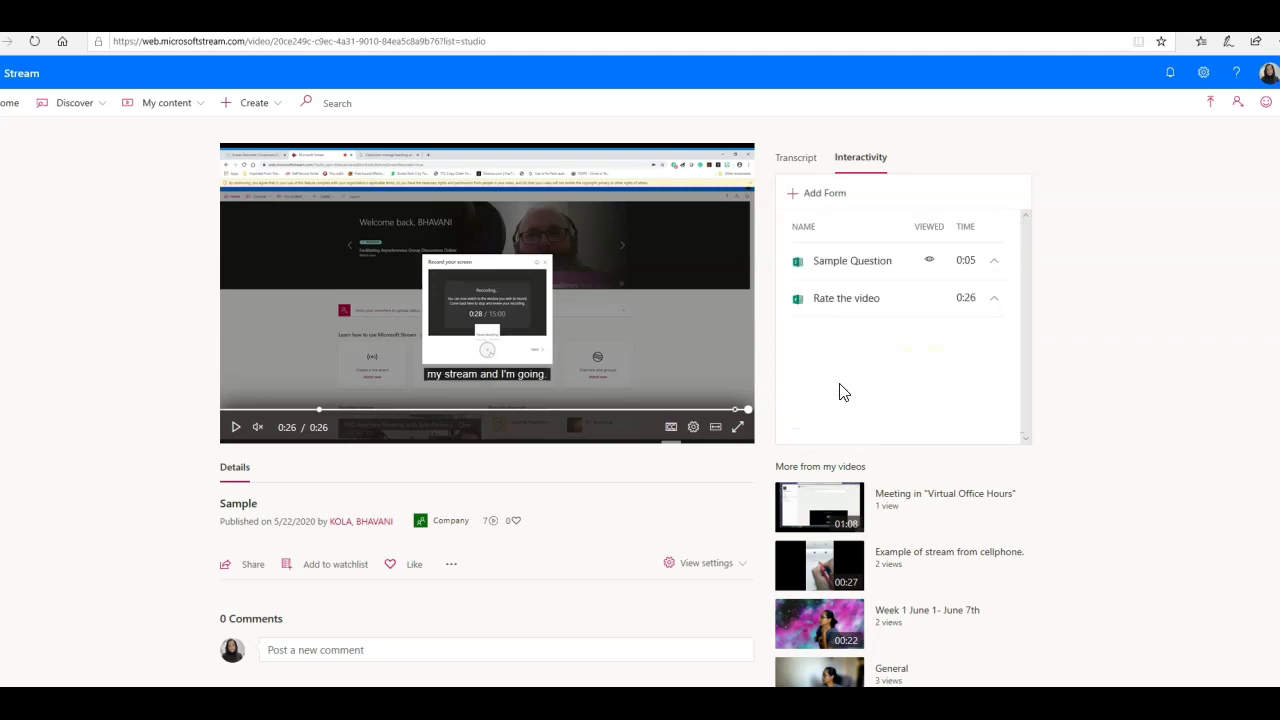
# Step: Play the video, continue past the Sample Question form, and skip ahead to the rating form at the end
pyautogui.click(236, 430)
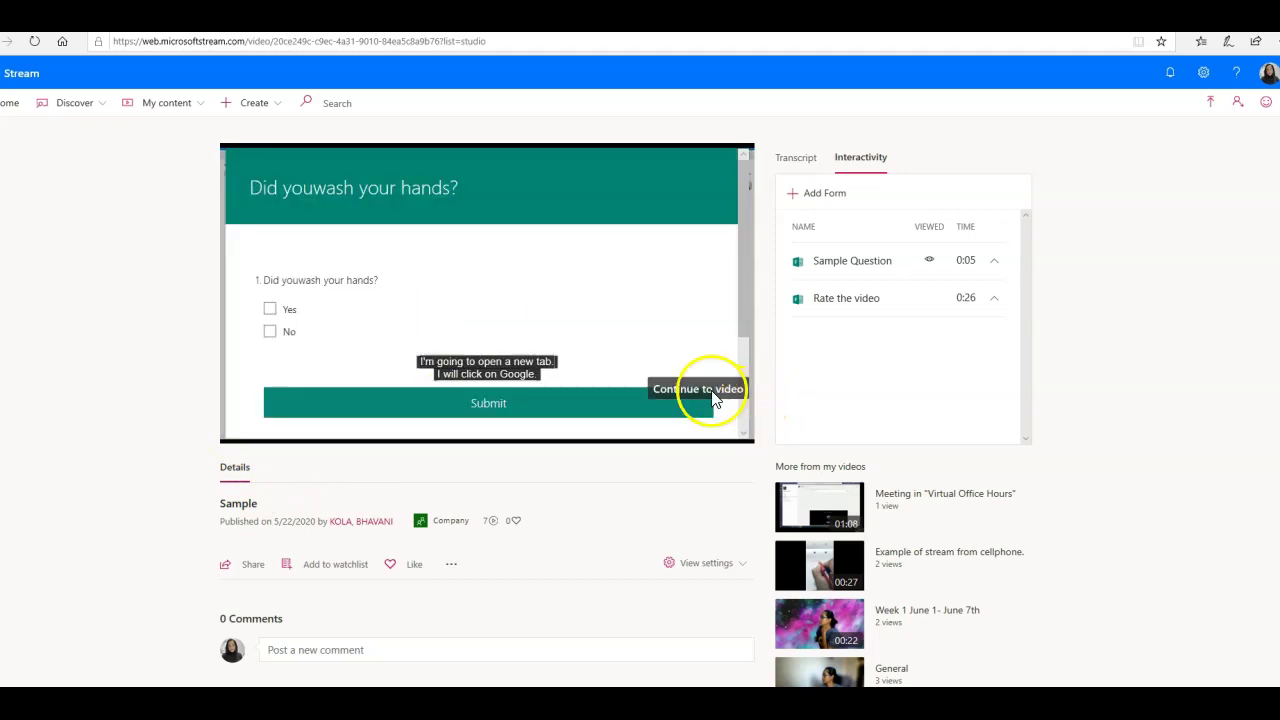
pyautogui.click(709, 391)
pyautogui.click(236, 427)
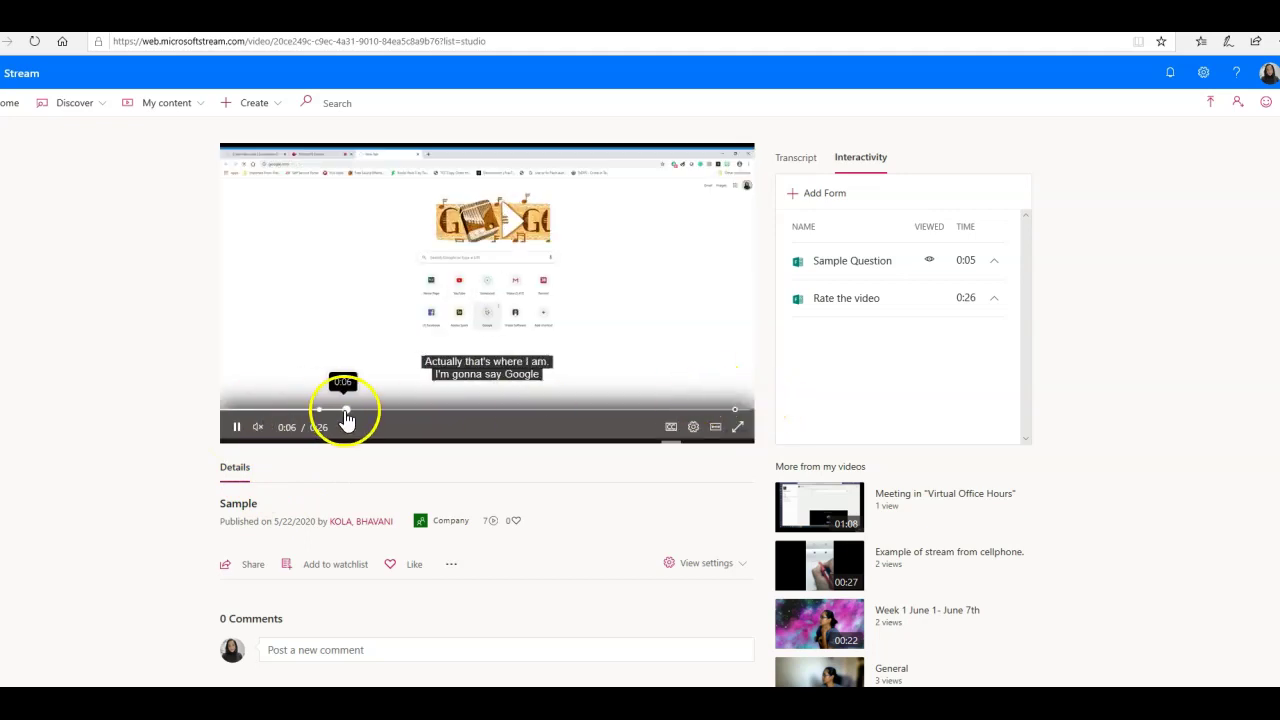
pyautogui.click(516, 410)
pyautogui.moveTo(567, 423); pyautogui.dragTo(726, 421)
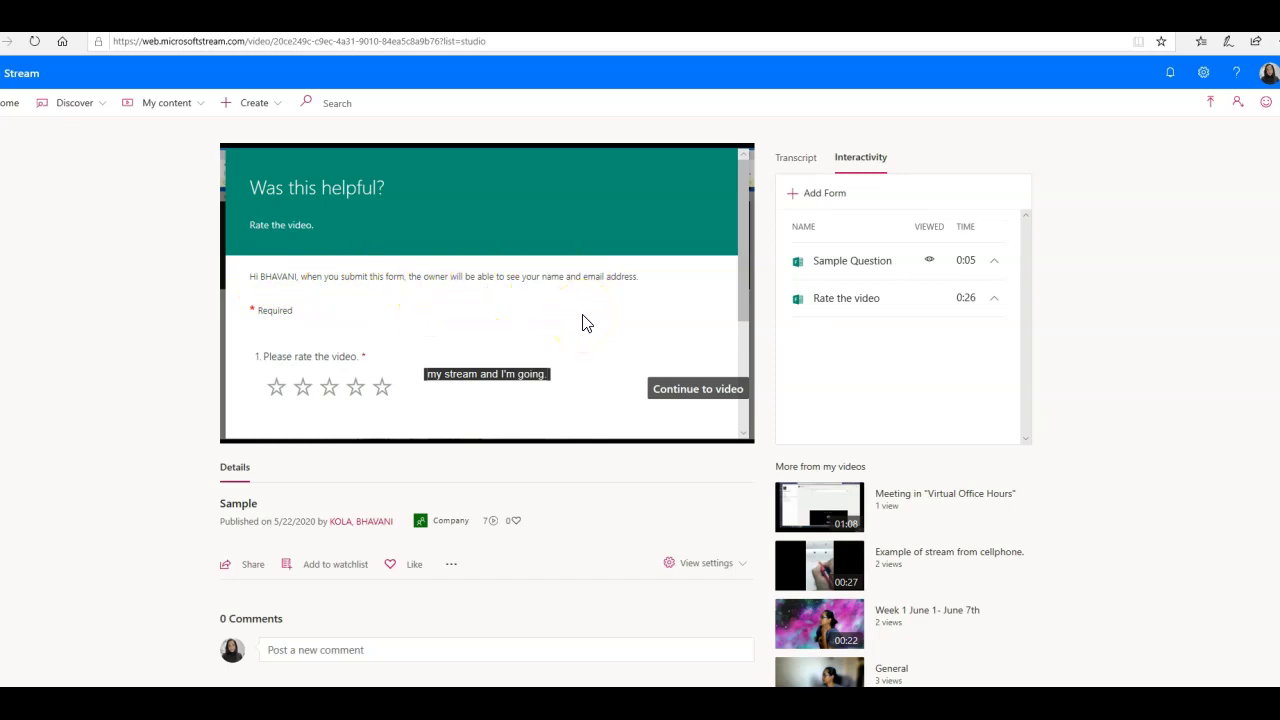
# Step: Submit a five-star rating in the "Was this helpful?" form and continue to the video
pyautogui.scroll(-1, 582, 322)
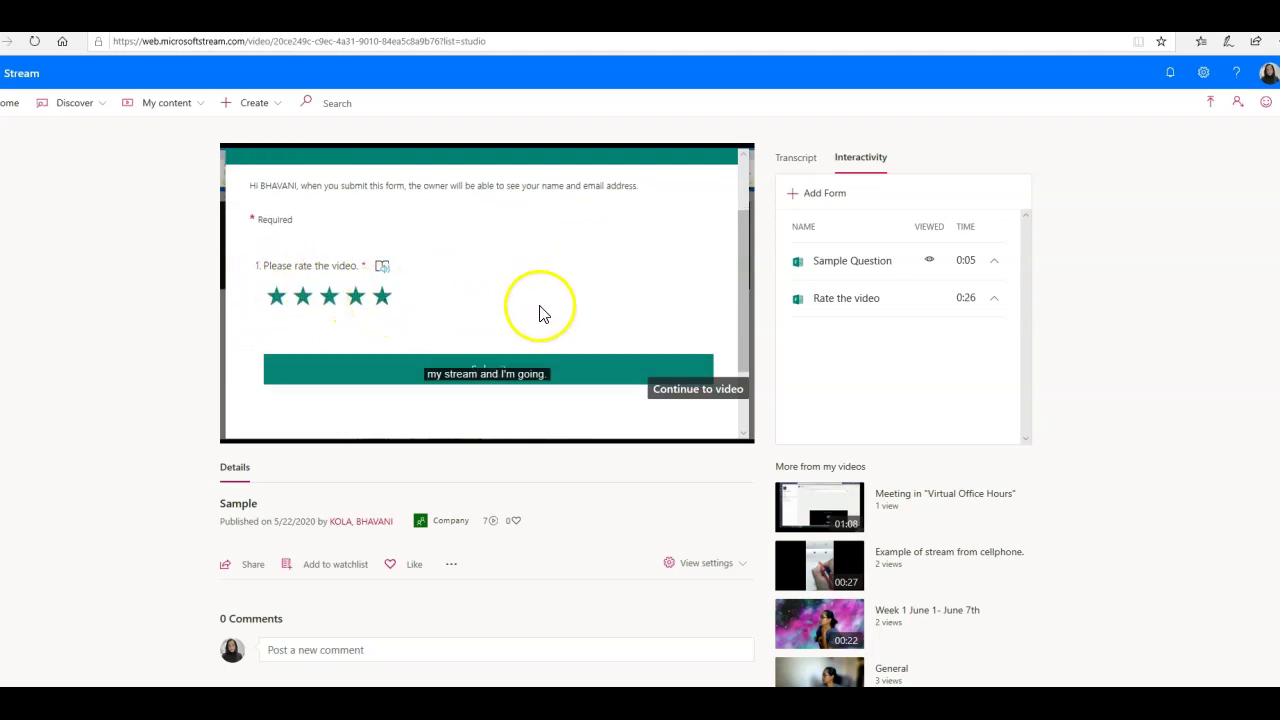
pyautogui.scroll(-1, 500, 320)
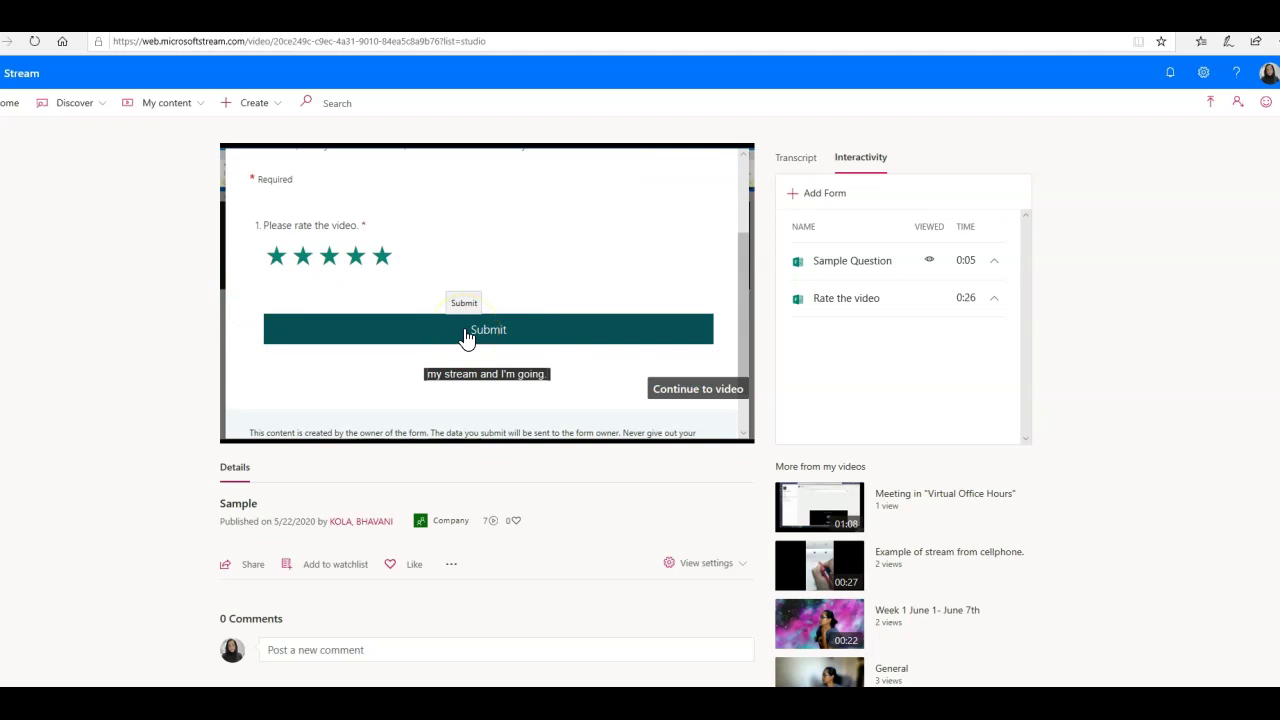
pyautogui.click(466, 338)
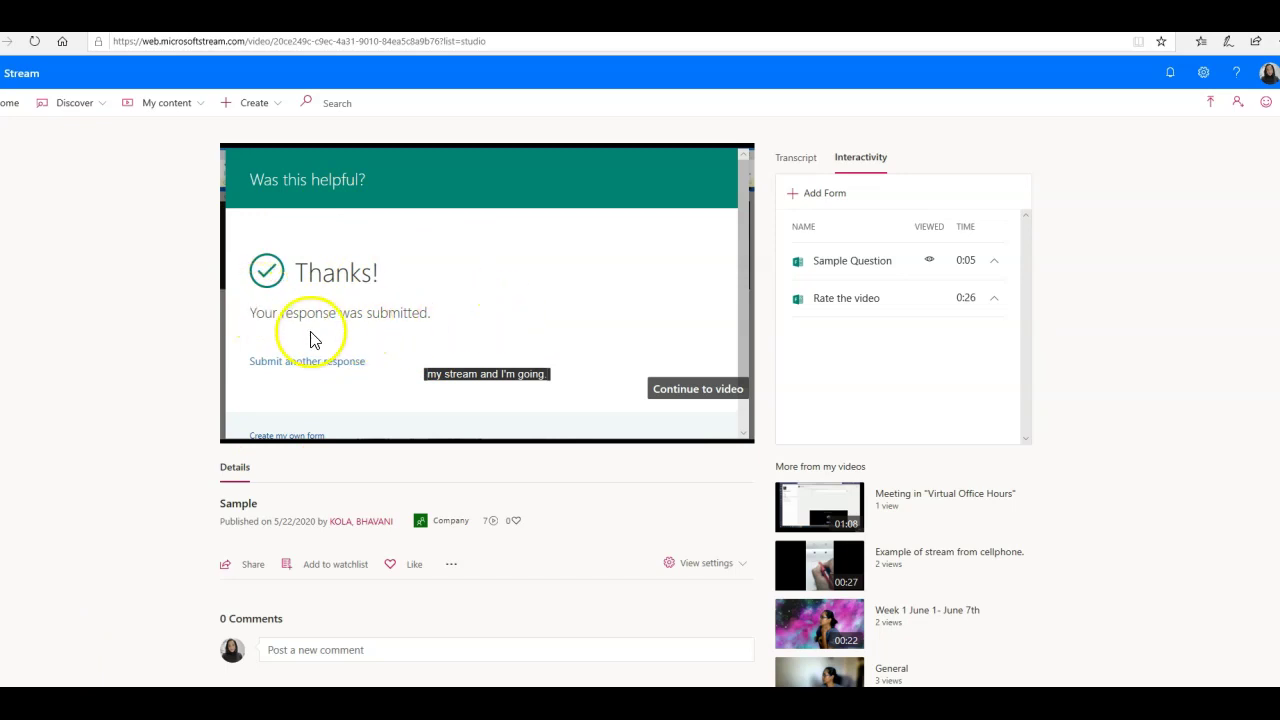
pyautogui.click(690, 391)
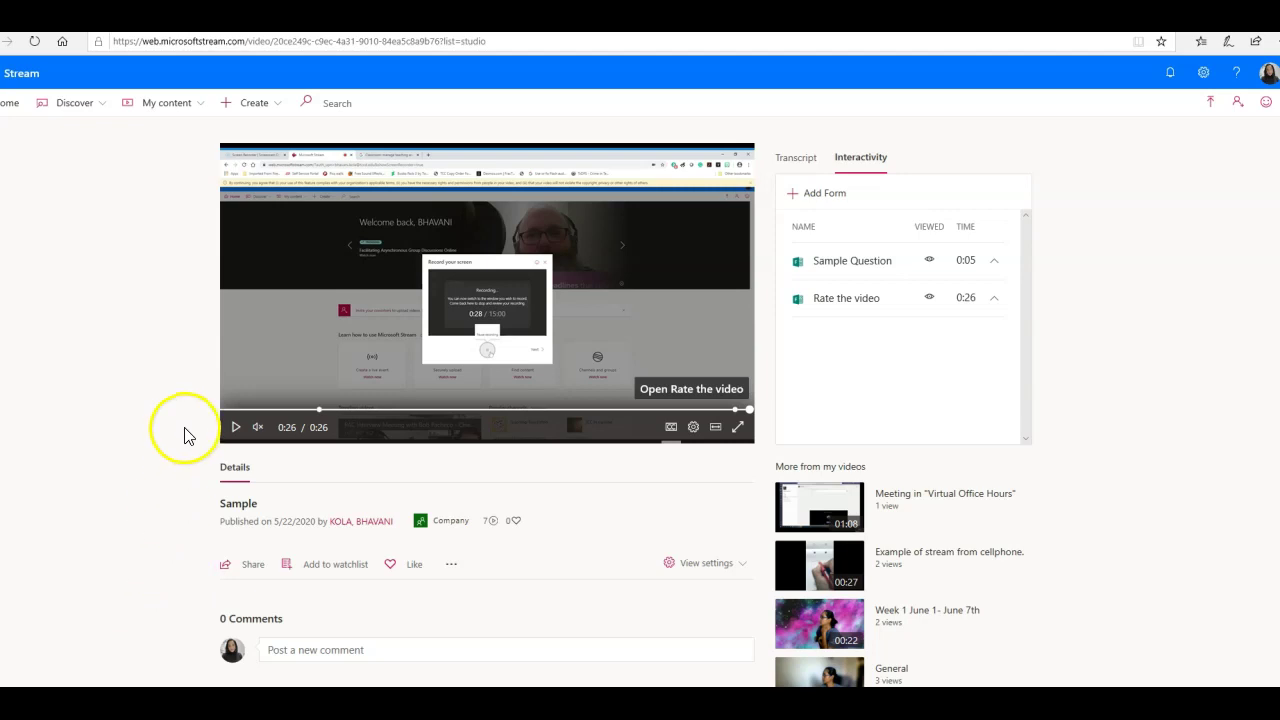
# Step: Move back and forth along the video timeline to review where the two forms are placed
pyautogui.moveTo(749, 420); pyautogui.dragTo(336, 408)
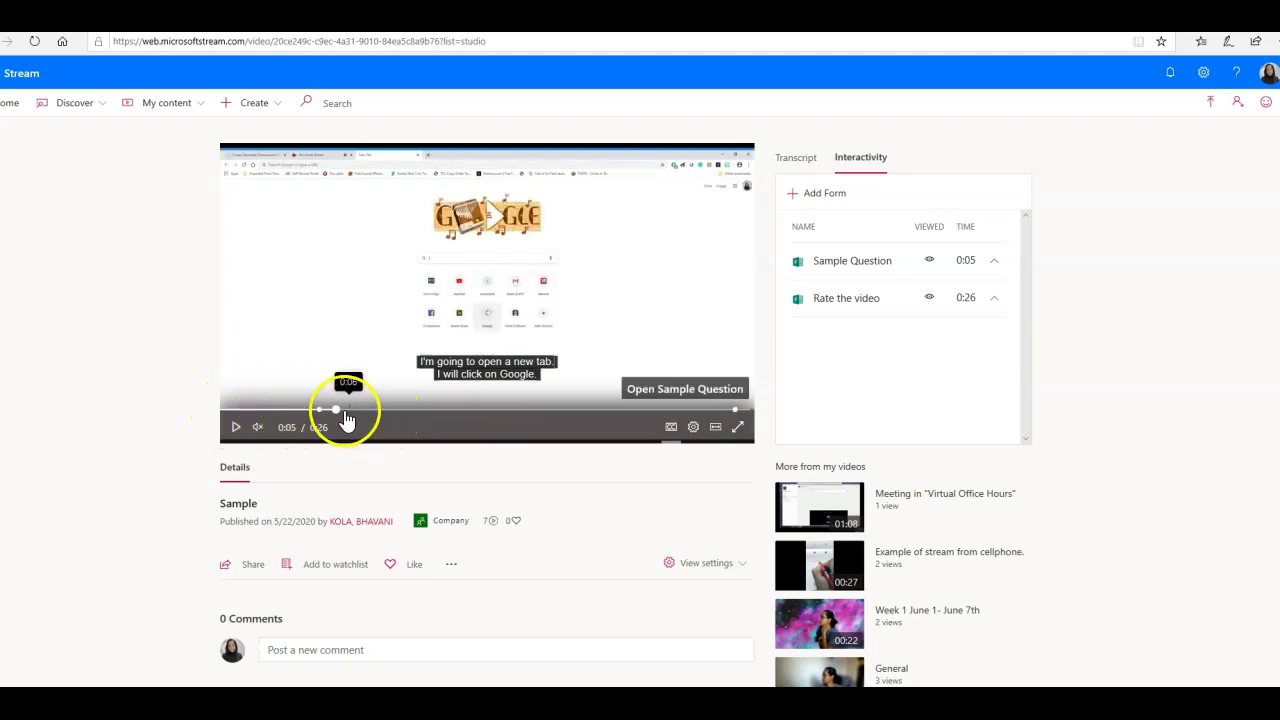
pyautogui.moveTo(331, 414); pyautogui.dragTo(606, 410)
pyautogui.moveTo(419, 422)
pyautogui.mouseDown()
pyautogui.moveTo(277, 409)
pyautogui.moveTo(413, 410)
pyautogui.mouseUp()
pyautogui.click(624, 412)
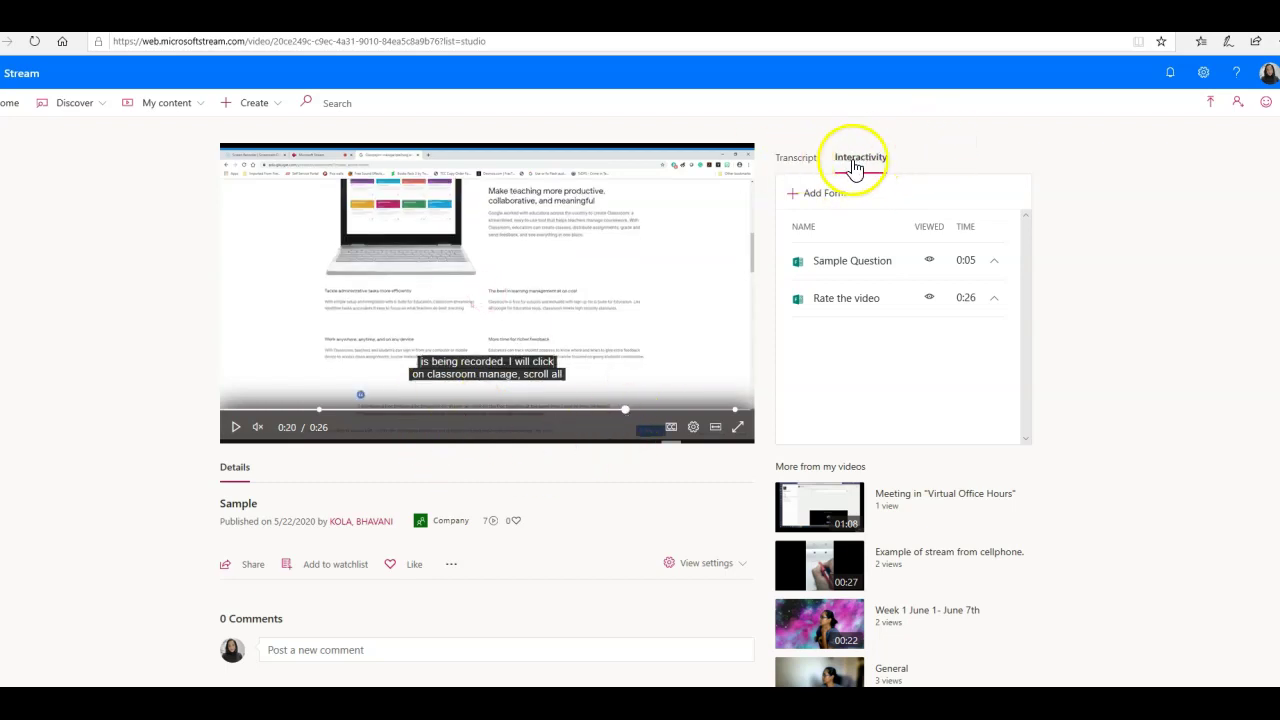
# Step: View the Sample Question and Rate the video forms from the video's interactivity list
pyautogui.click(795, 160)
pyautogui.click(866, 166)
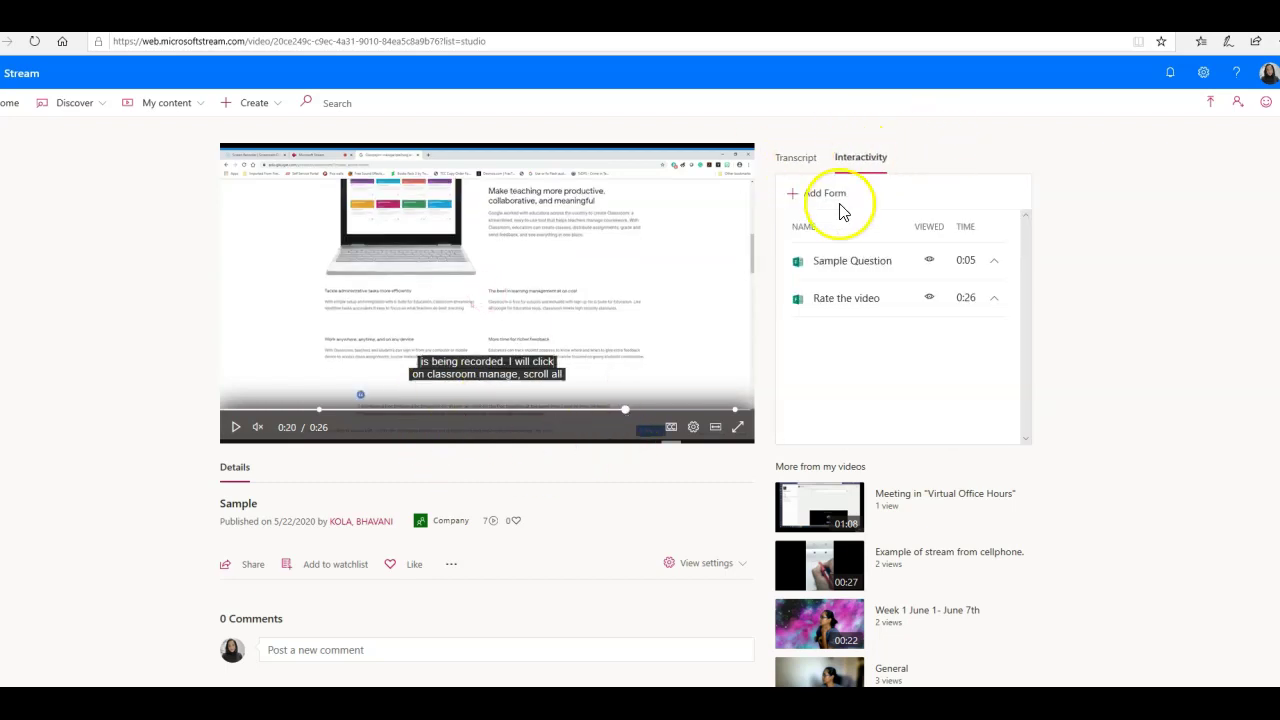
pyautogui.click(851, 264)
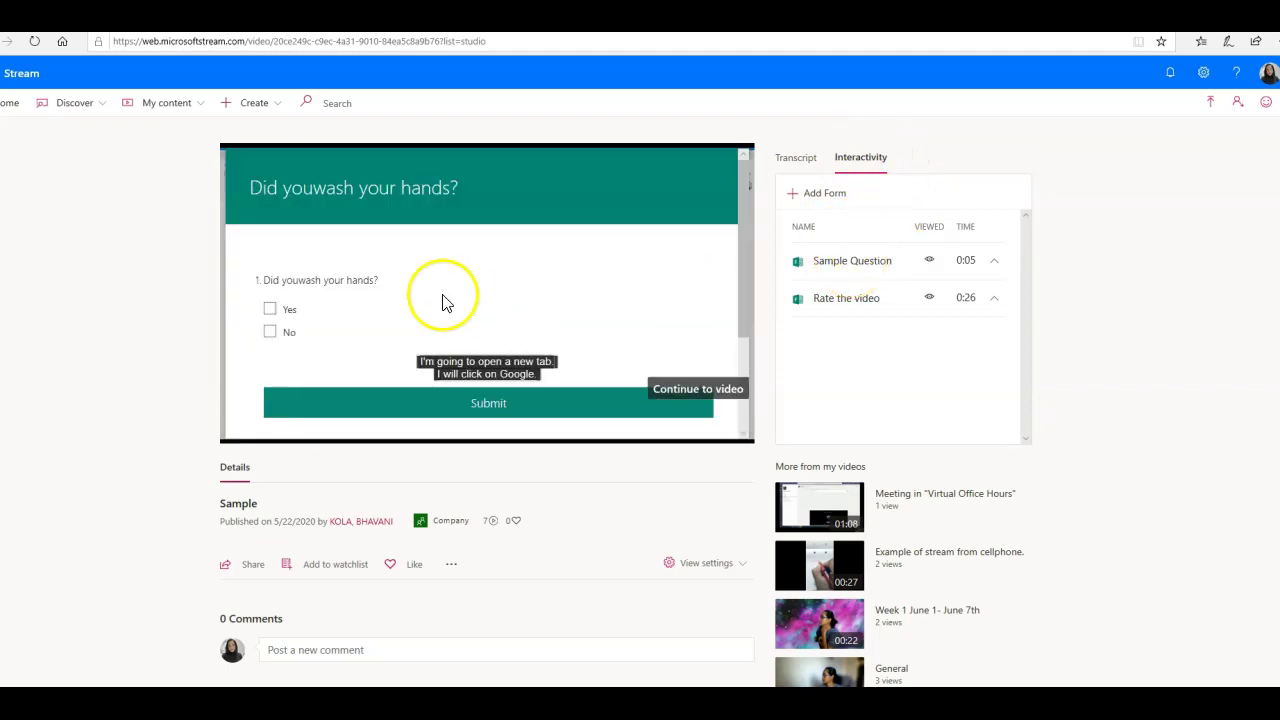
pyautogui.click(833, 314)
pyautogui.moveTo(743, 260); pyautogui.dragTo(745, 331)
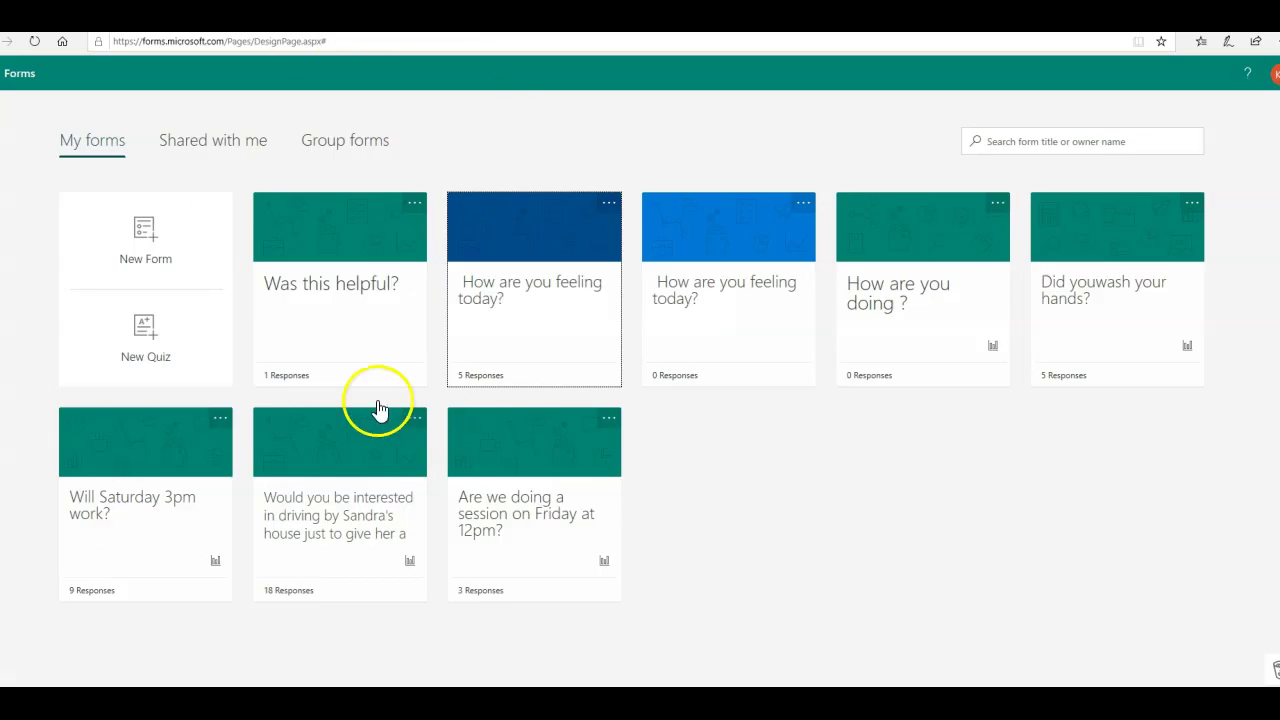
# Step: Switch to Microsoft Forms and examine the "Was this helpful?" responses, including the rating question's details and the individual results
pyautogui.click(340, 305)
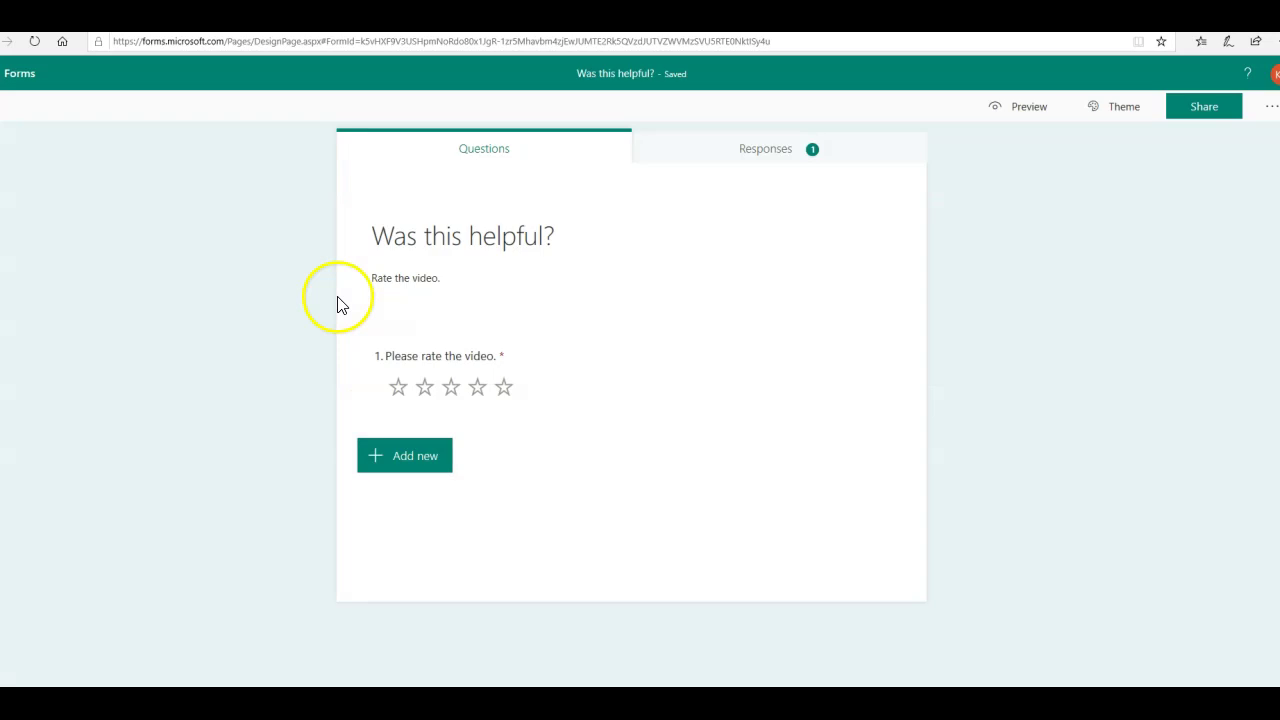
pyautogui.click(774, 162)
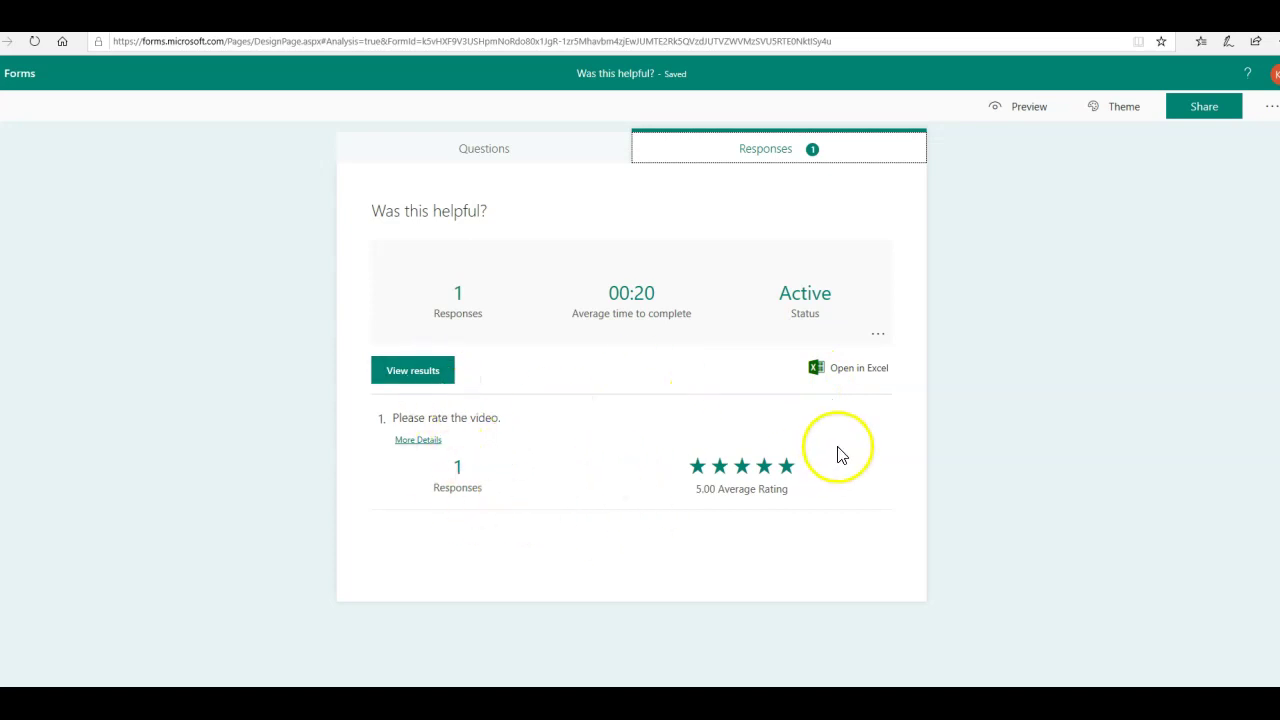
pyautogui.click(414, 440)
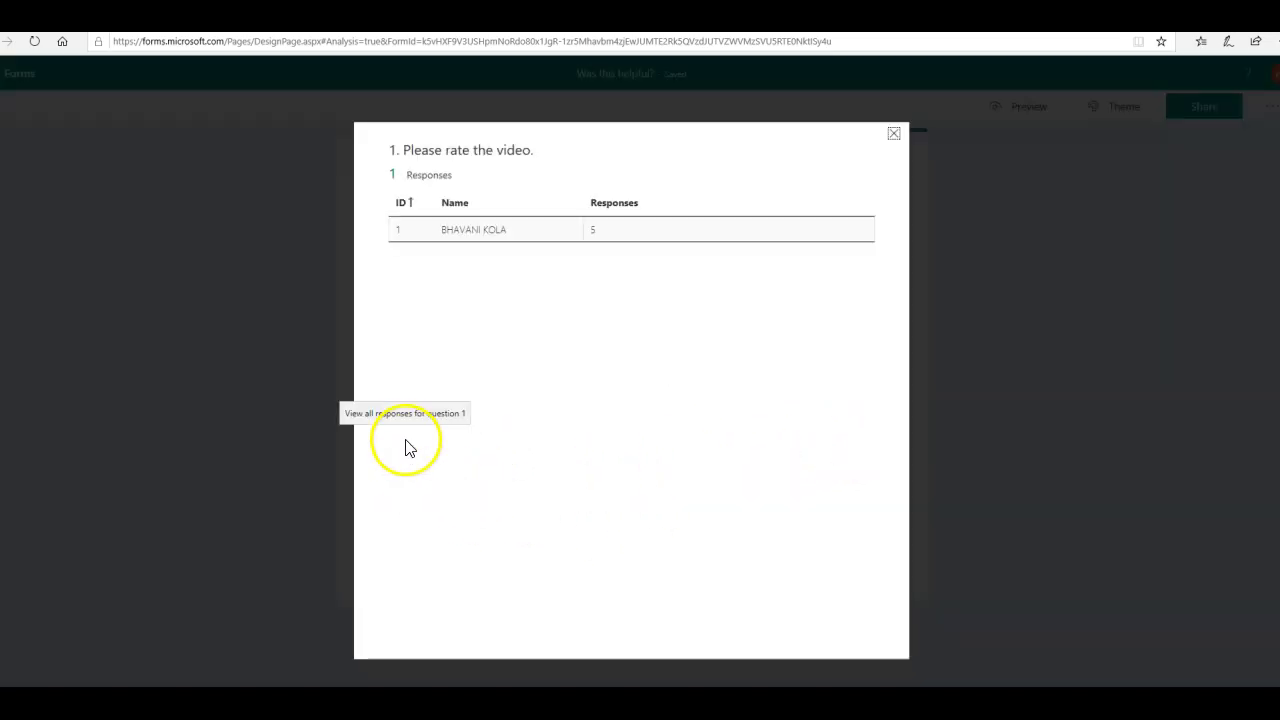
pyautogui.click(894, 135)
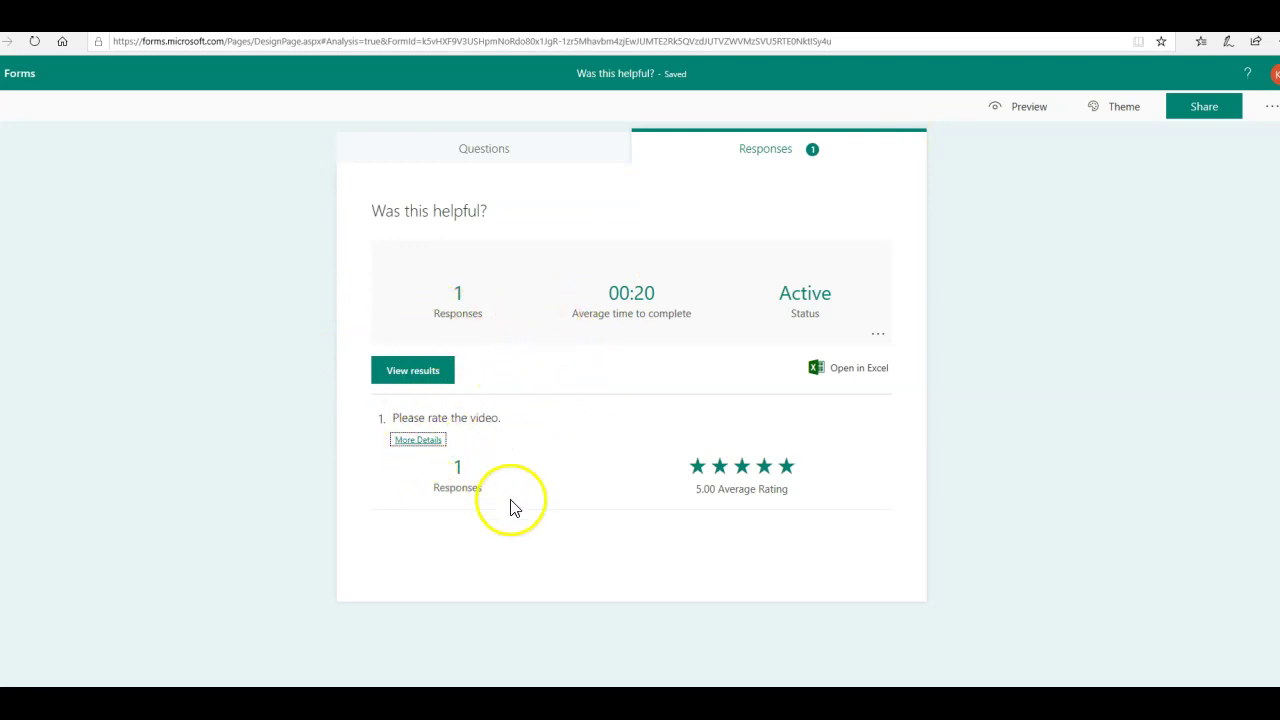
pyautogui.click(446, 378)
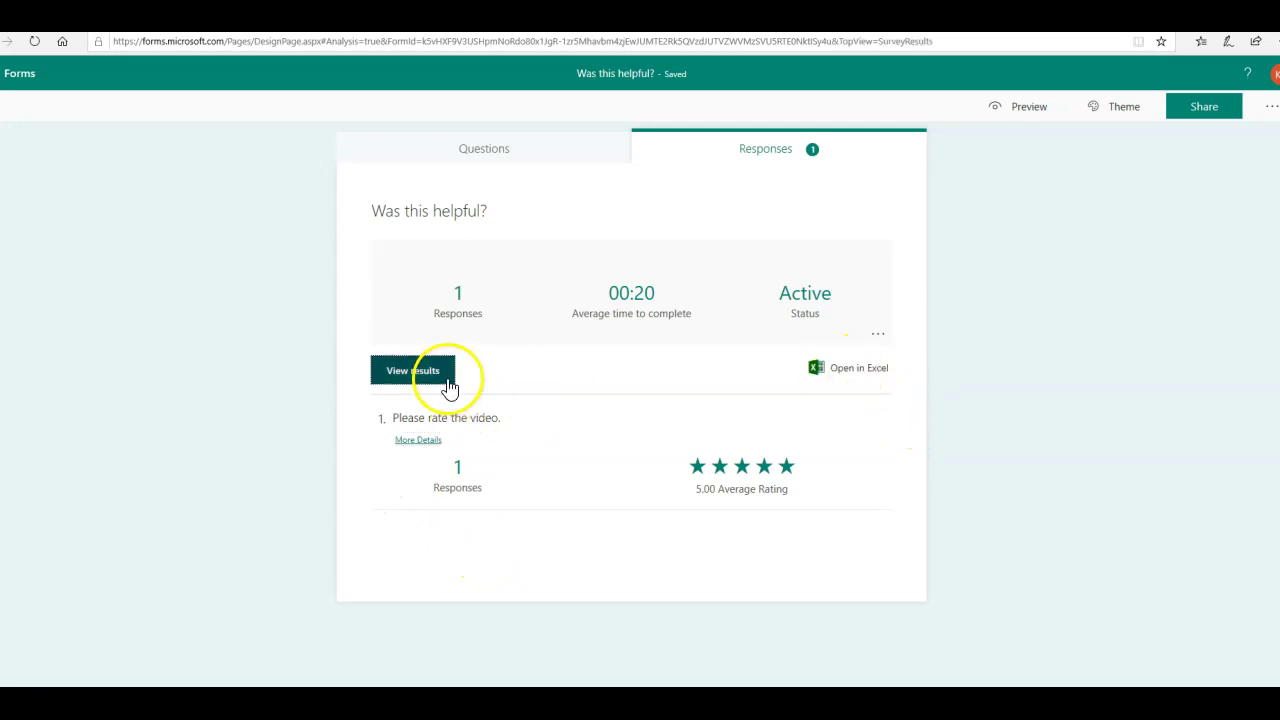